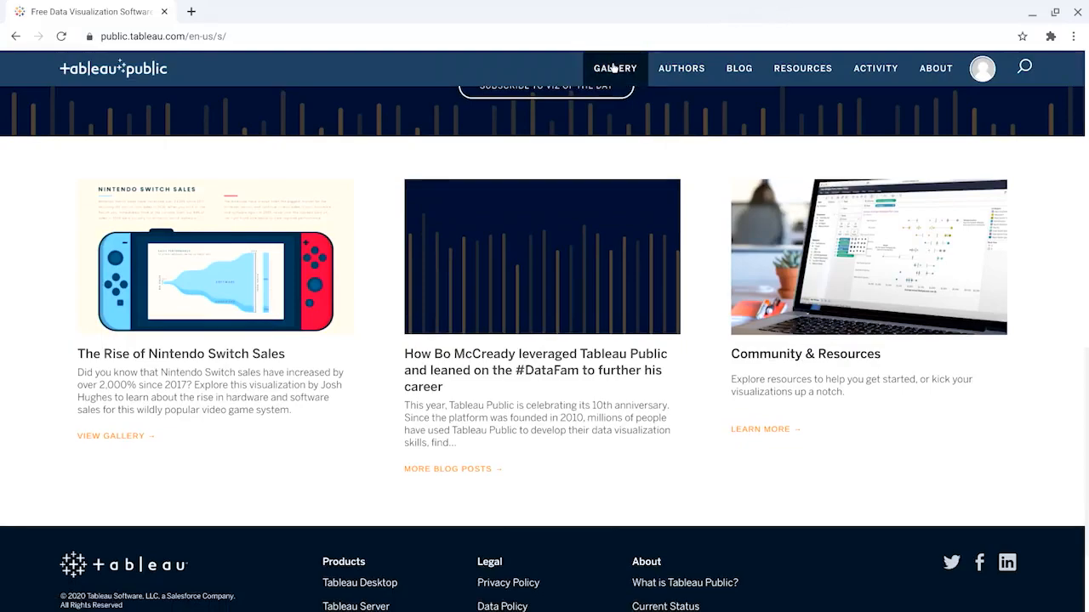
# Open the gallery, examine the Viz of the Day visualizations, and open the account menu
pyautogui.click(614, 68)
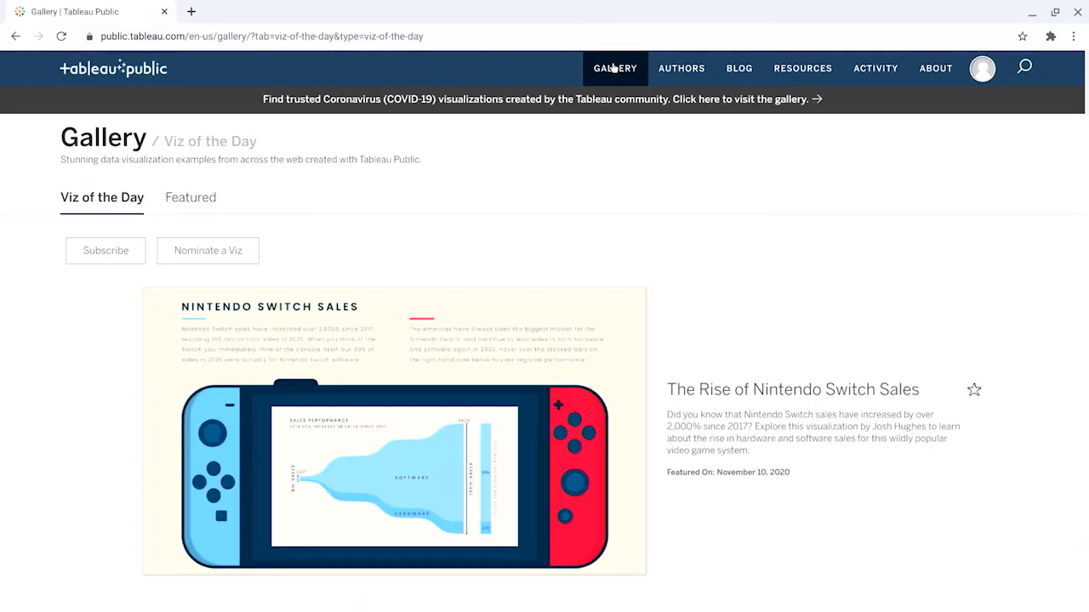
pyautogui.scroll(-2, 687, 223)
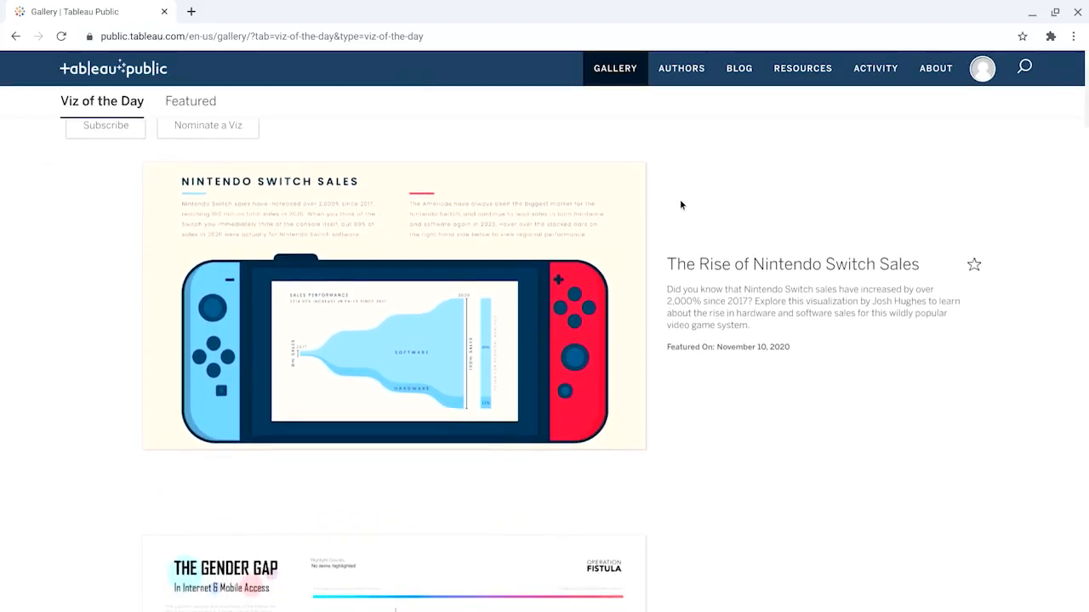
pyautogui.scroll(-3, 681, 203)
pyautogui.scroll(-2, 680, 203)
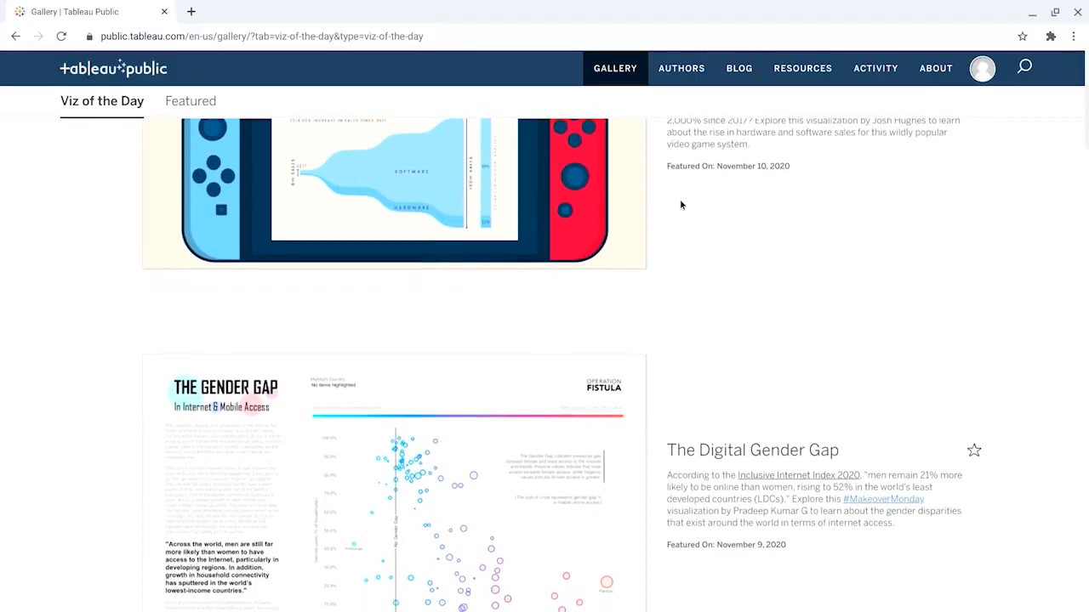
pyautogui.scroll(-3, 679, 204)
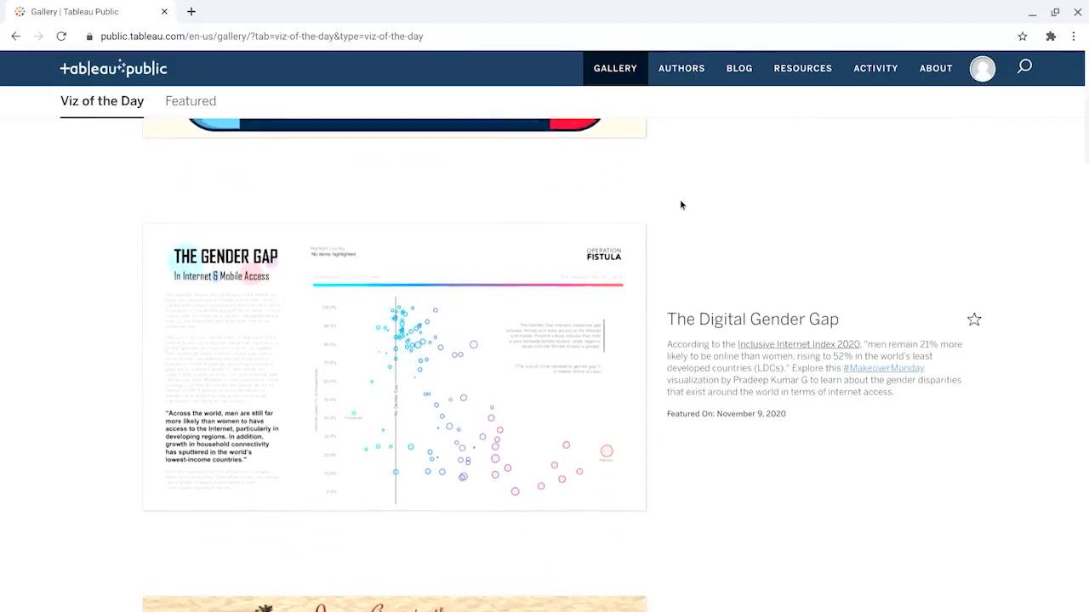
pyautogui.scroll(-3, 680, 204)
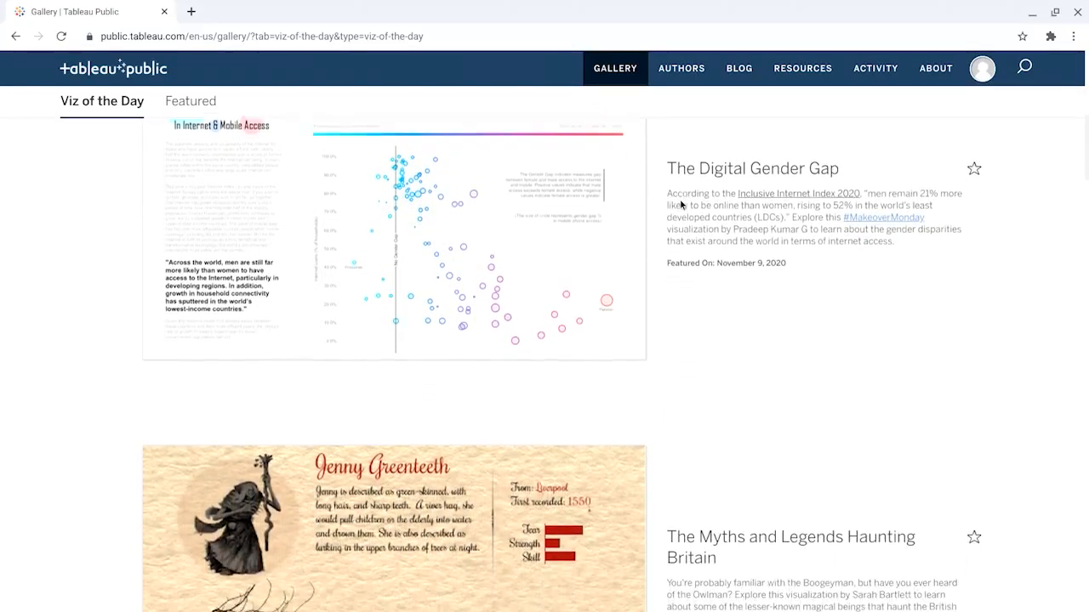
pyautogui.scroll(-3, 680, 204)
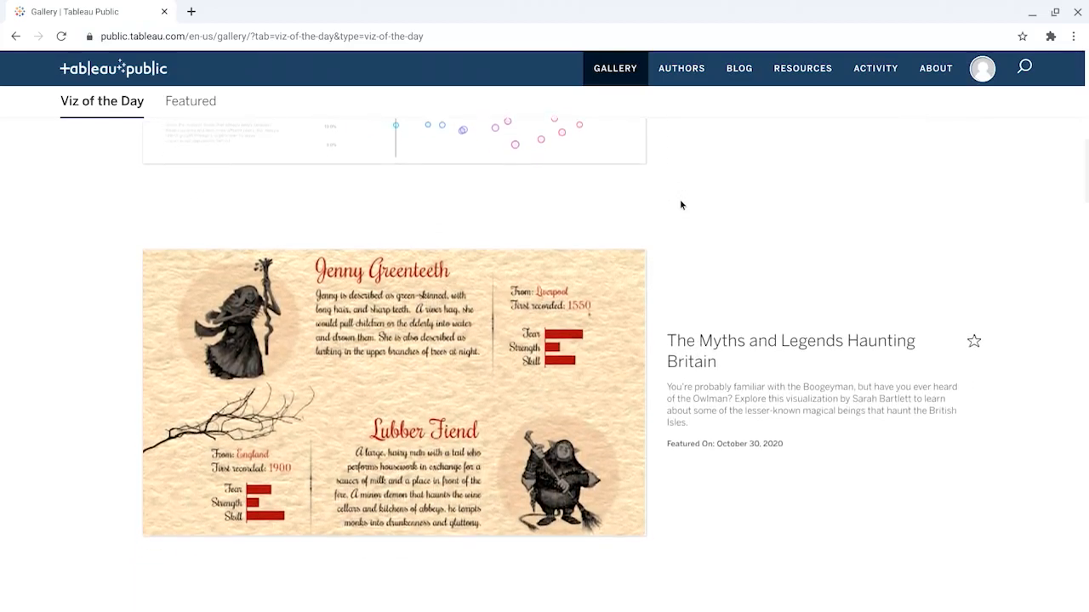
pyautogui.scroll(-3, 680, 204)
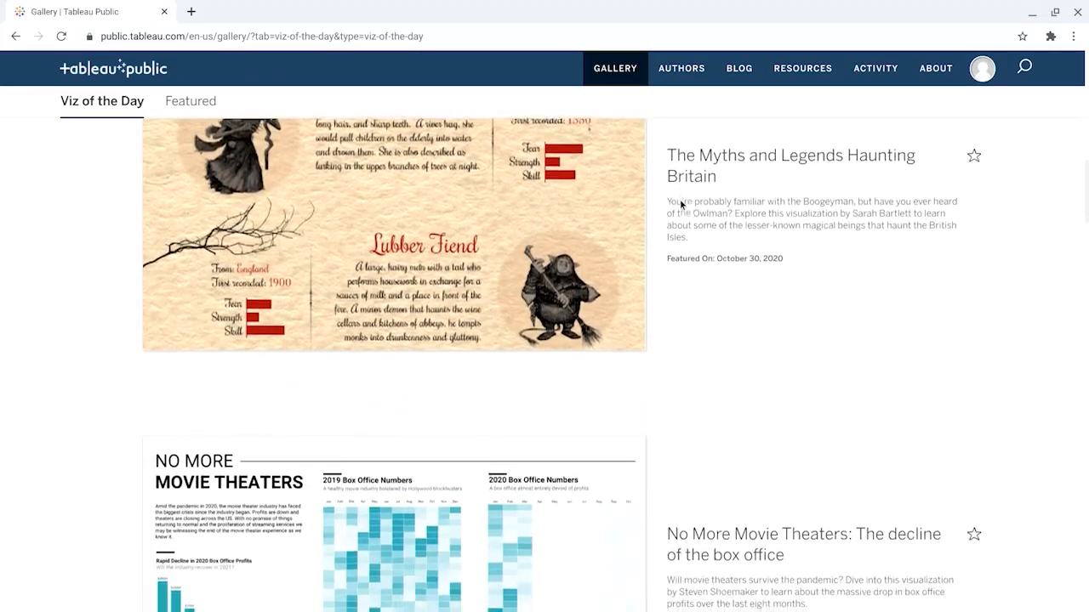
pyautogui.scroll(-3, 680, 204)
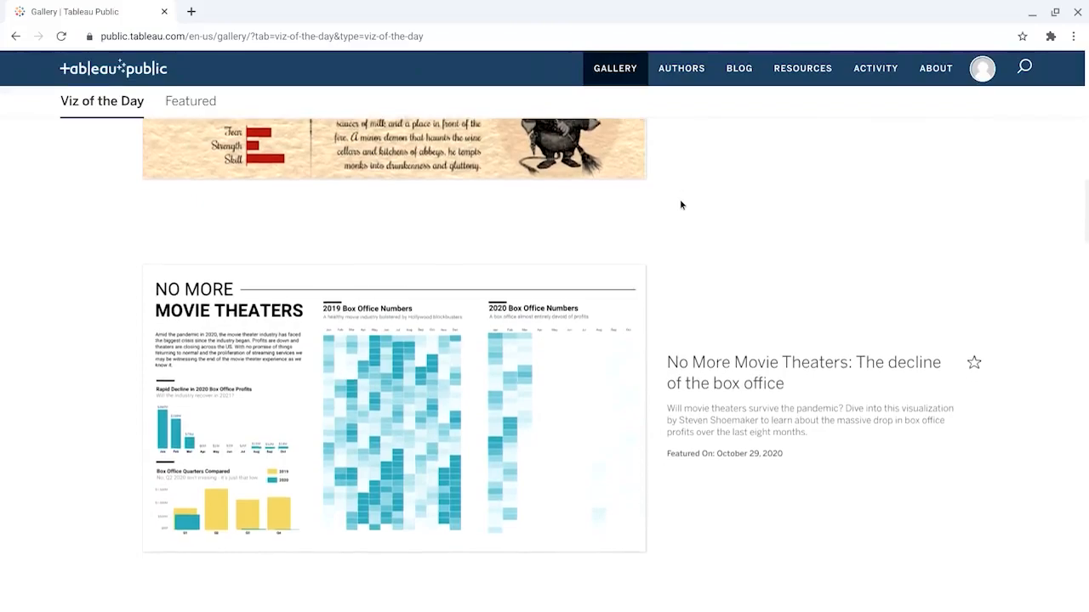
pyautogui.scroll(-3, 680, 204)
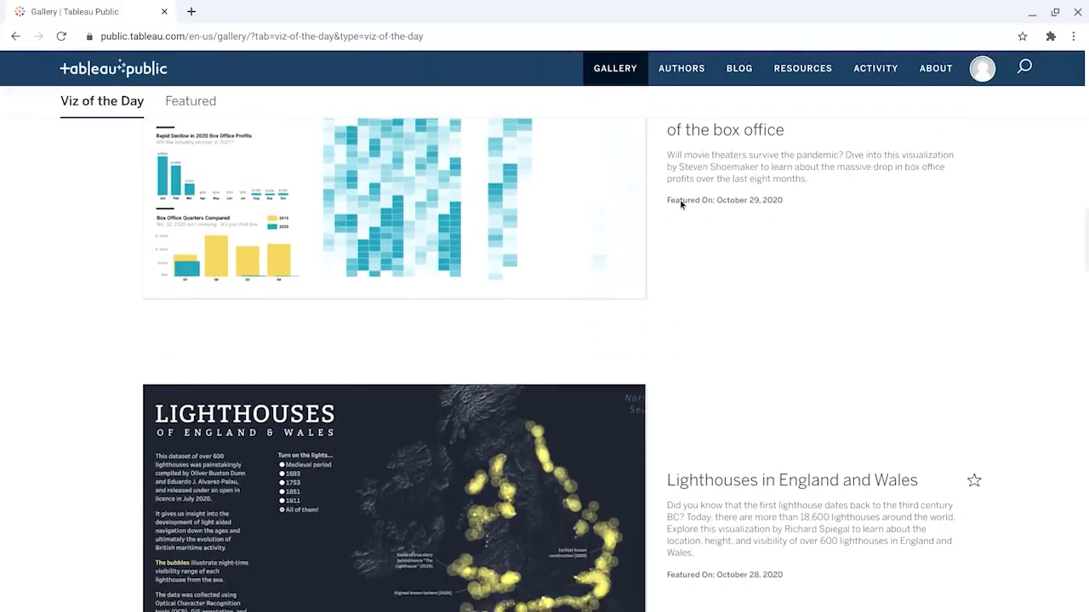
pyautogui.scroll(-3, 681, 205)
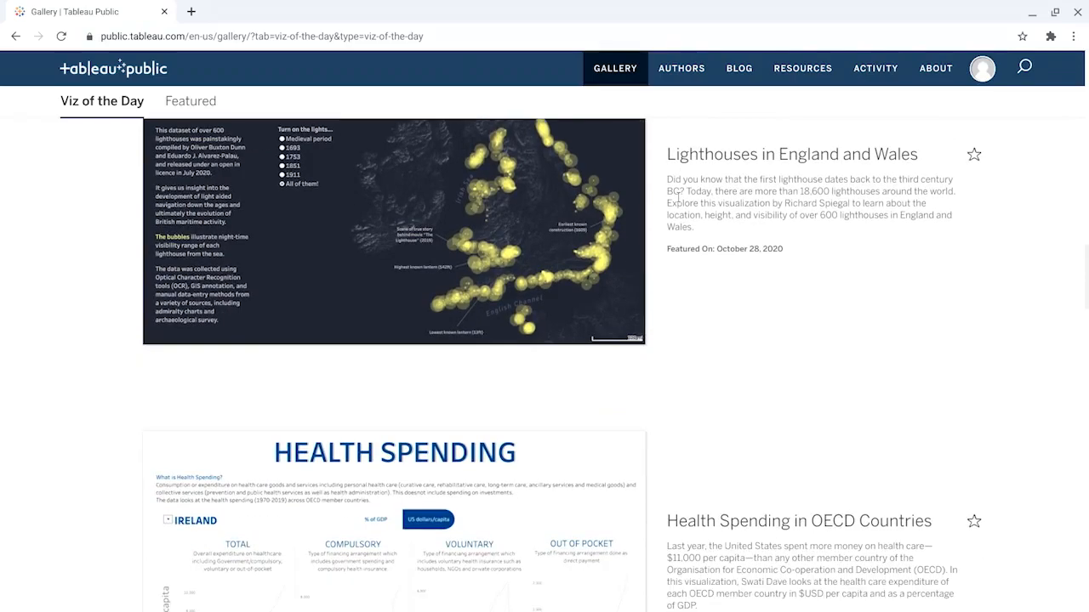
pyautogui.click(984, 78)
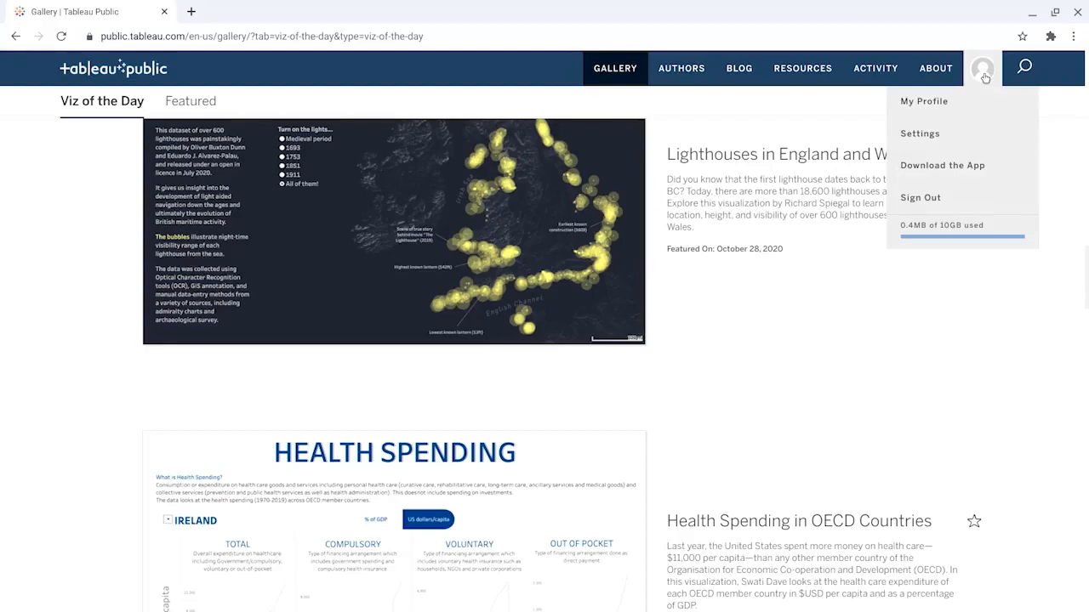
# Open public.tableau.com/profile/grow.with.google#!/ in a new browser tab
pyautogui.hotkey('ctrl', 't')
pyautogui.write('public.tableau.com/')
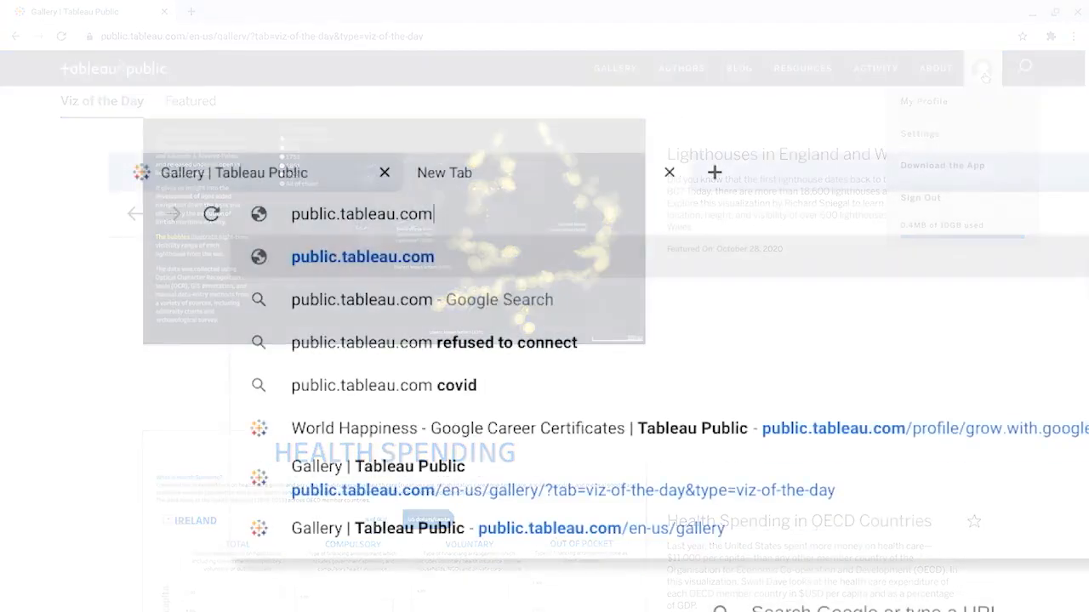
pyautogui.write('pr')
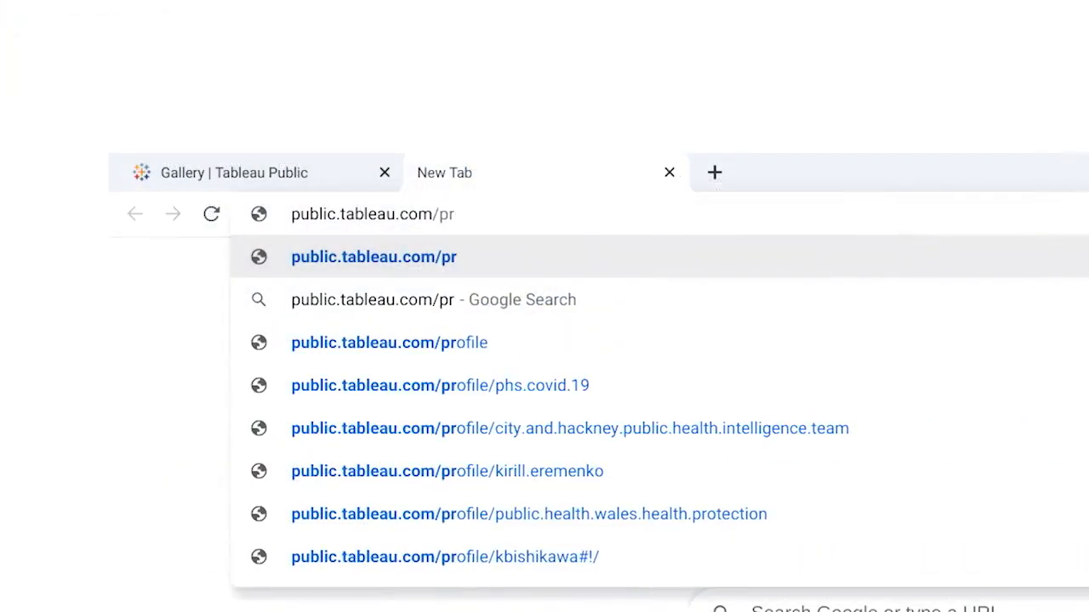
pyautogui.write('ofile/grow.')
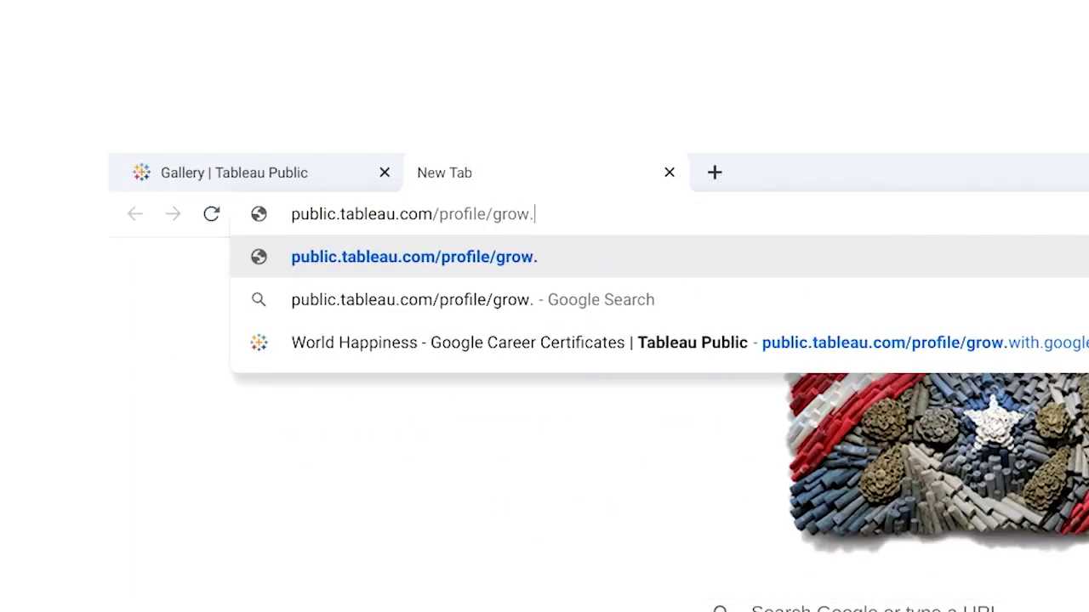
pyautogui.write('with.google.')
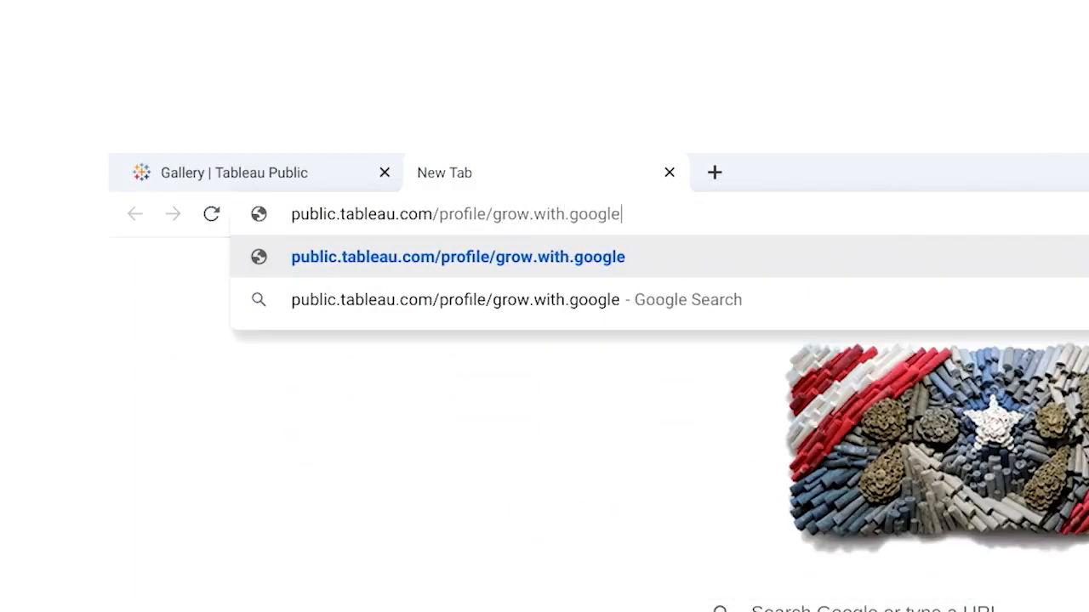
pyautogui.press('BackSpace')
pyautogui.write('#1')
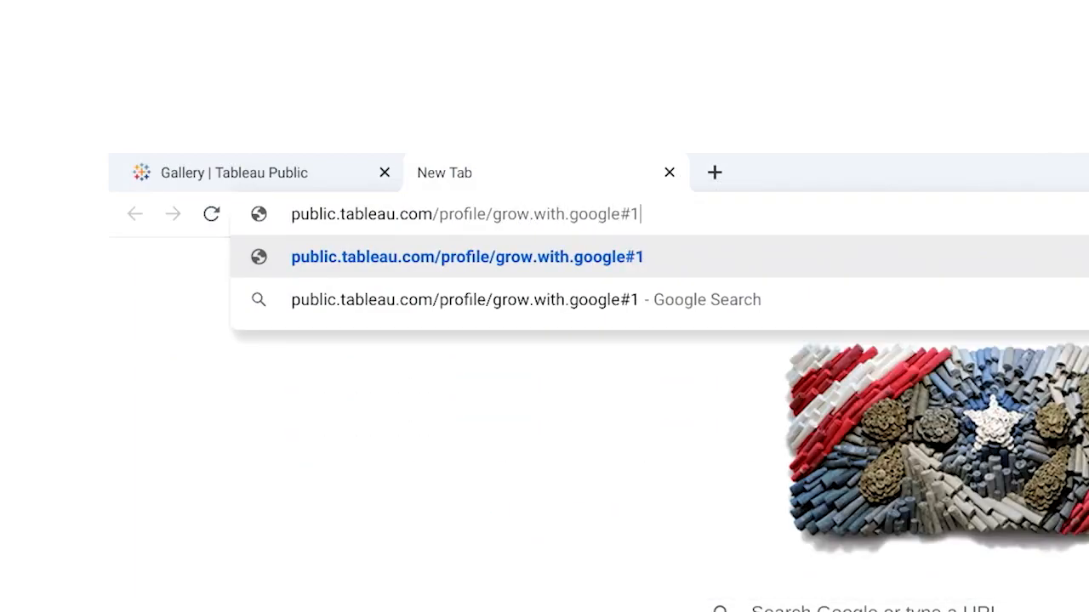
pyautogui.press('BackSpace')
pyautogui.write('!/')
pyautogui.press('Return')
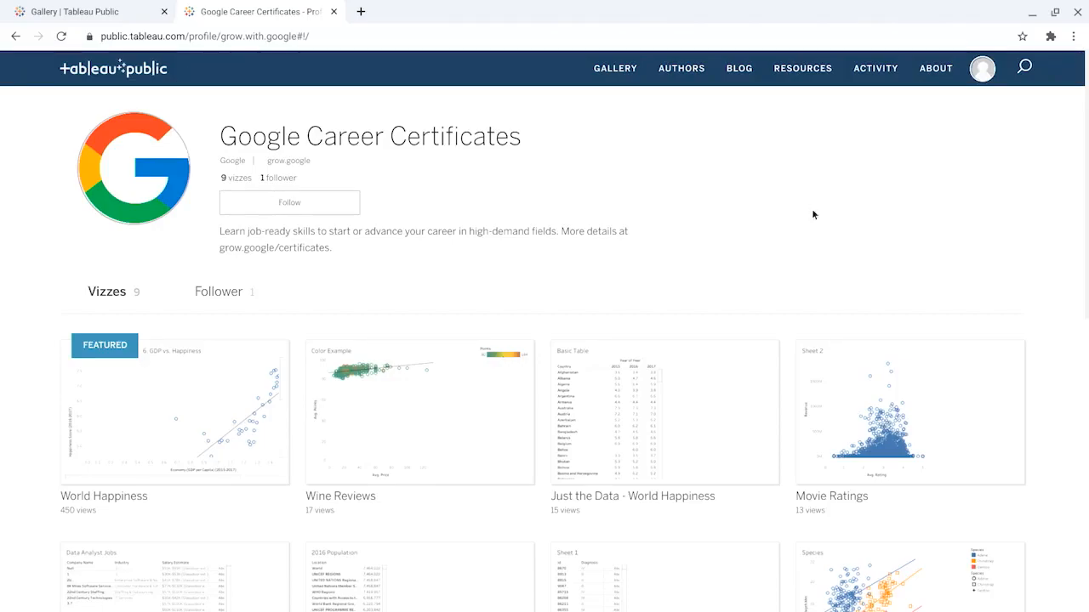
# Look through all the vizzes published on the Google Career Certificates profile
pyautogui.scroll(-2, 988, 286)
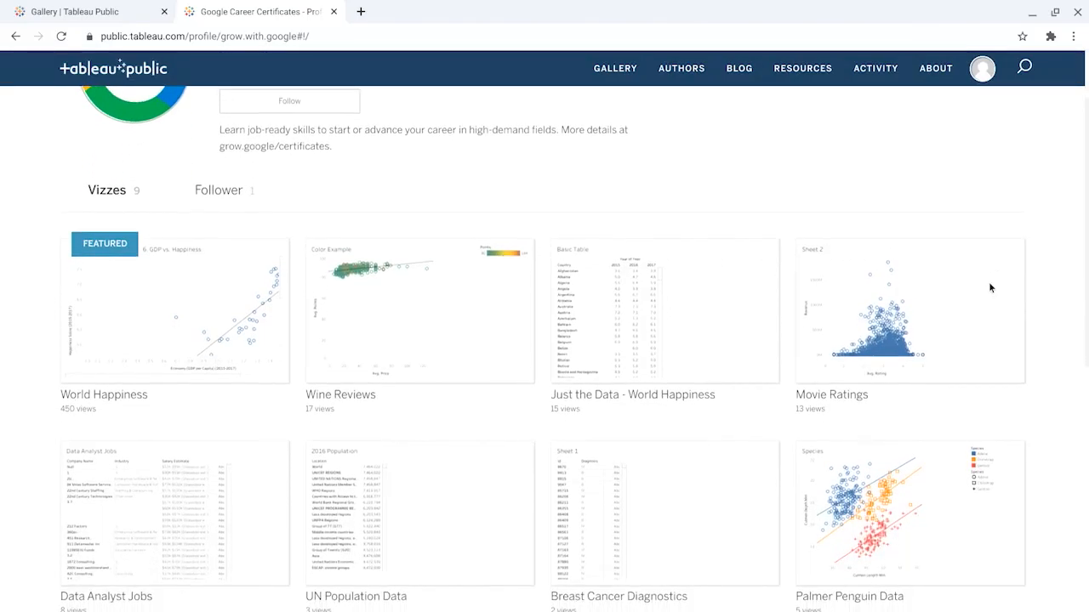
pyautogui.scroll(-2, 989, 287)
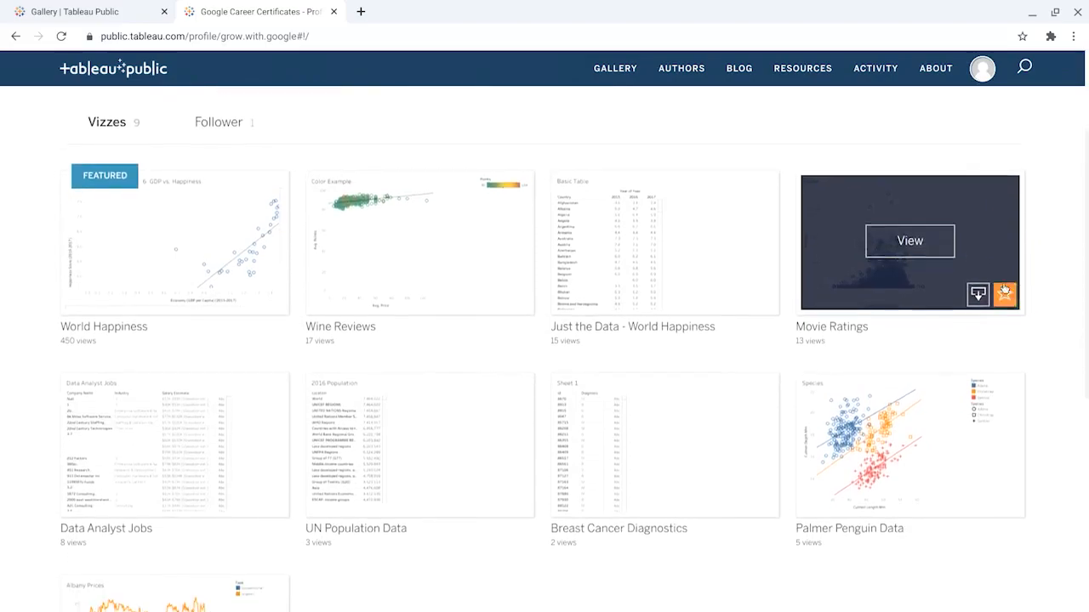
pyautogui.scroll(-2, 1071, 295)
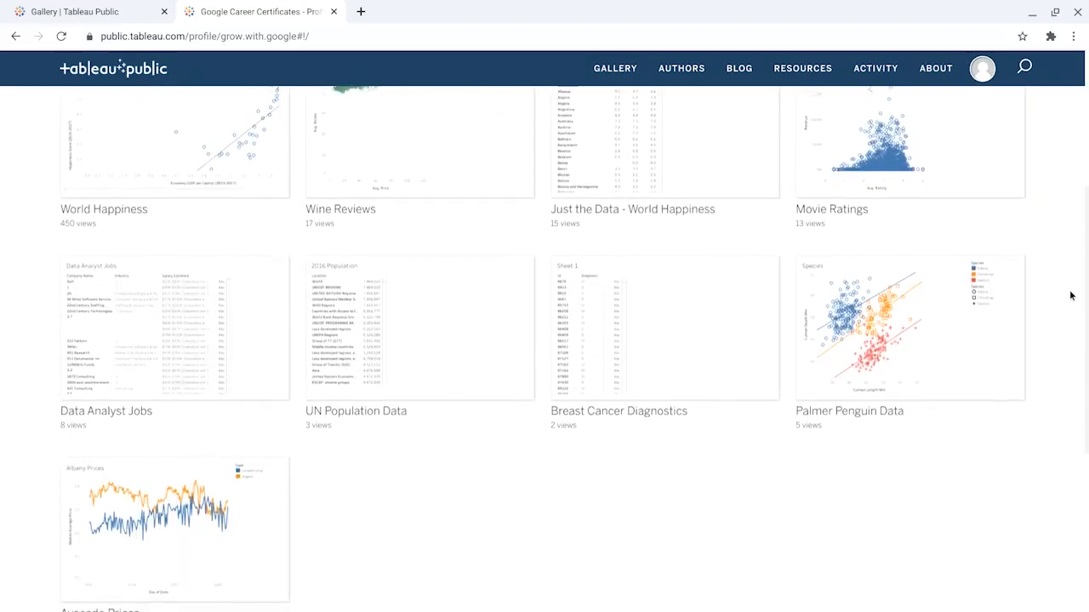
pyautogui.scroll(-3, 1071, 296)
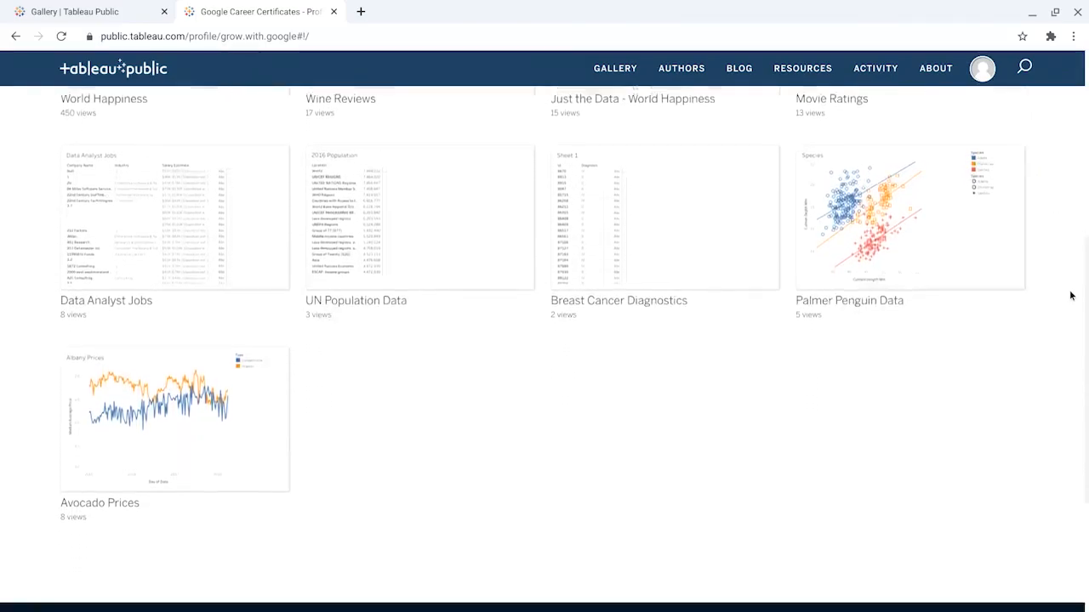
pyautogui.scroll(-3, 1071, 295)
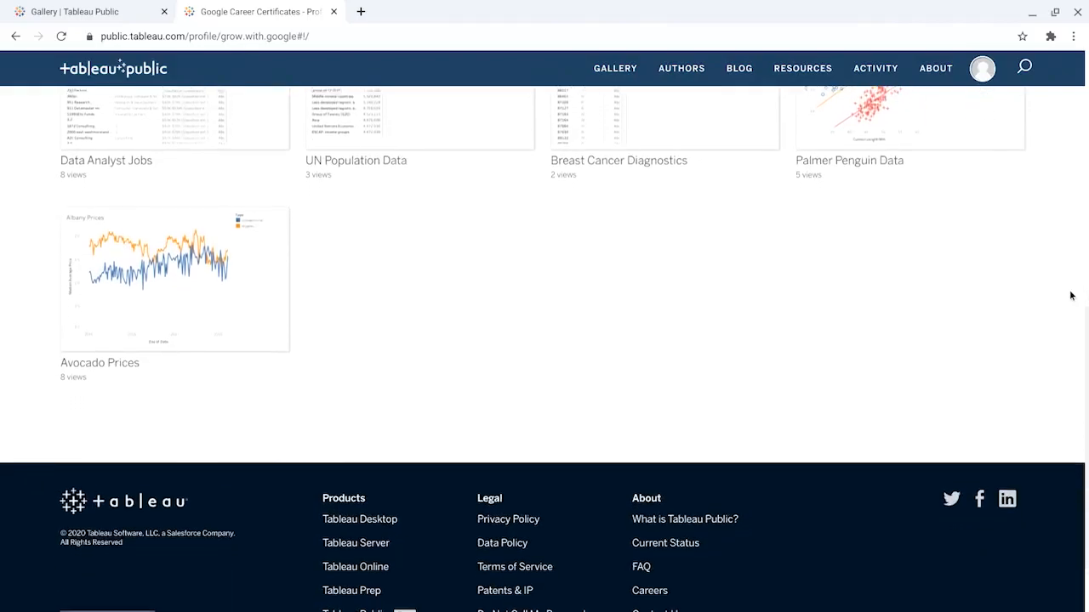
pyautogui.scroll(1, 1071, 296)
pyautogui.scroll(2, 1071, 295)
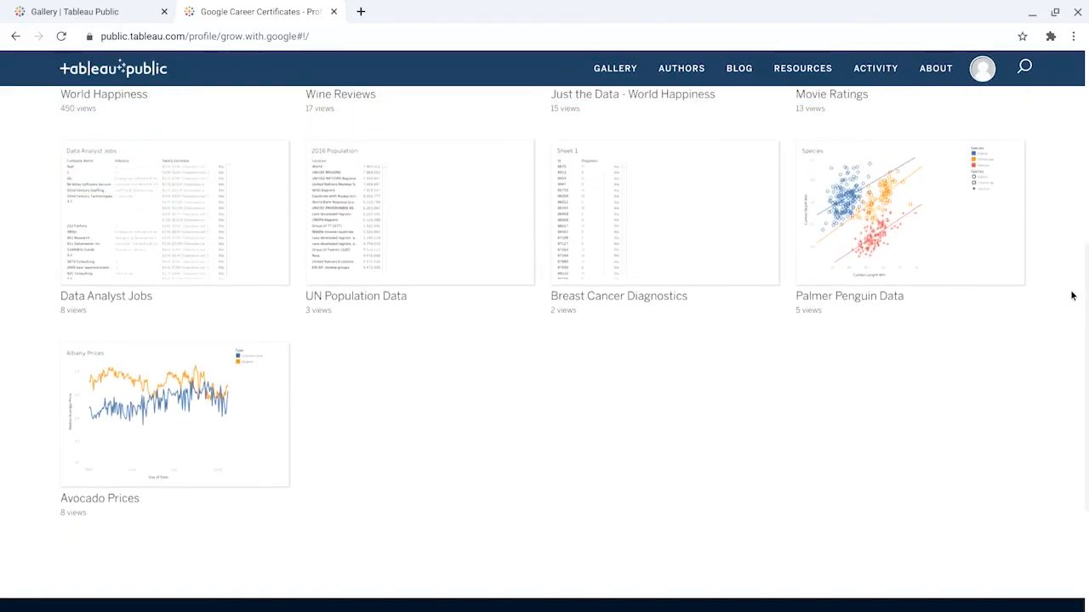
pyautogui.scroll(1, 1071, 295)
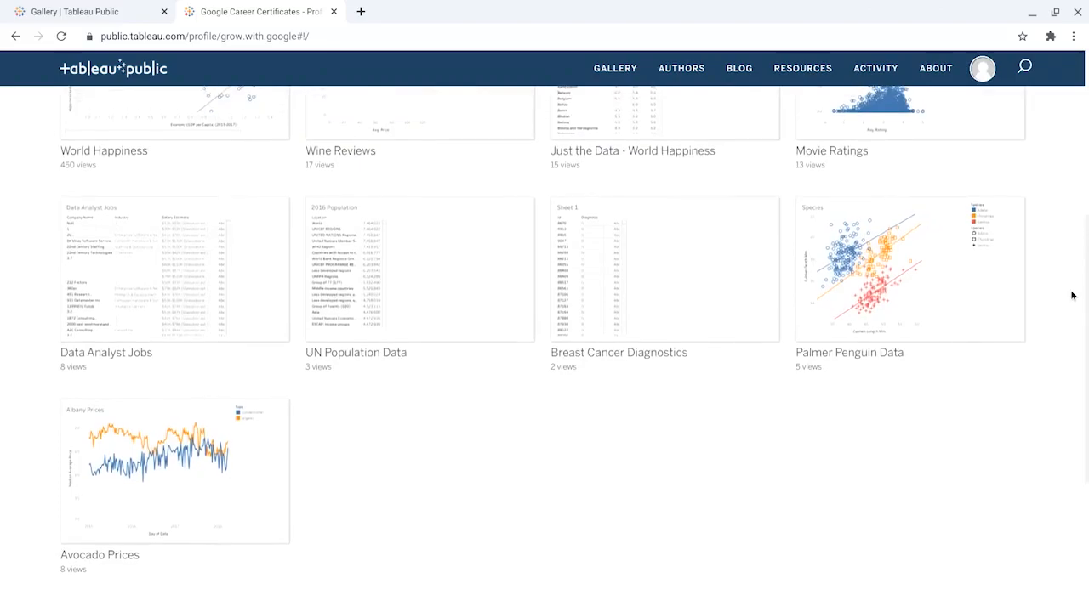
pyautogui.scroll(2, 1072, 295)
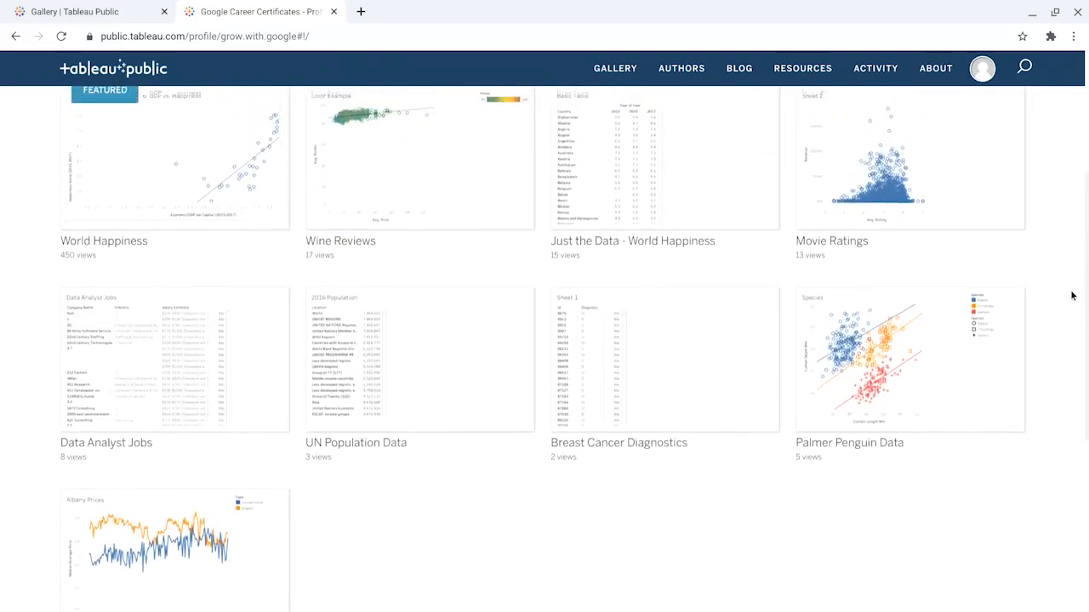
pyautogui.scroll(2, 1072, 295)
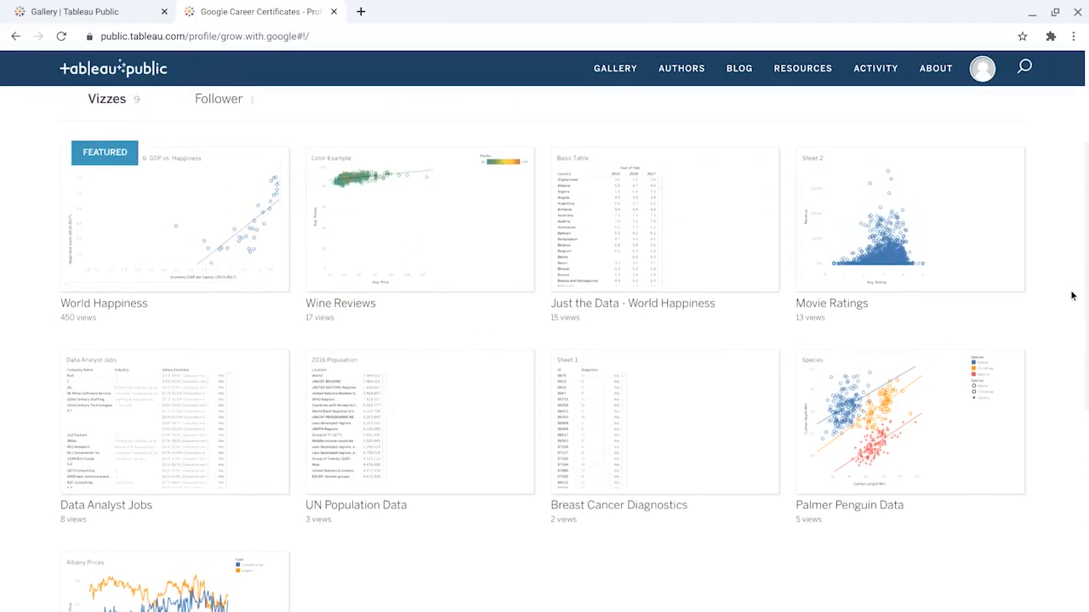
pyautogui.scroll(1, 1072, 295)
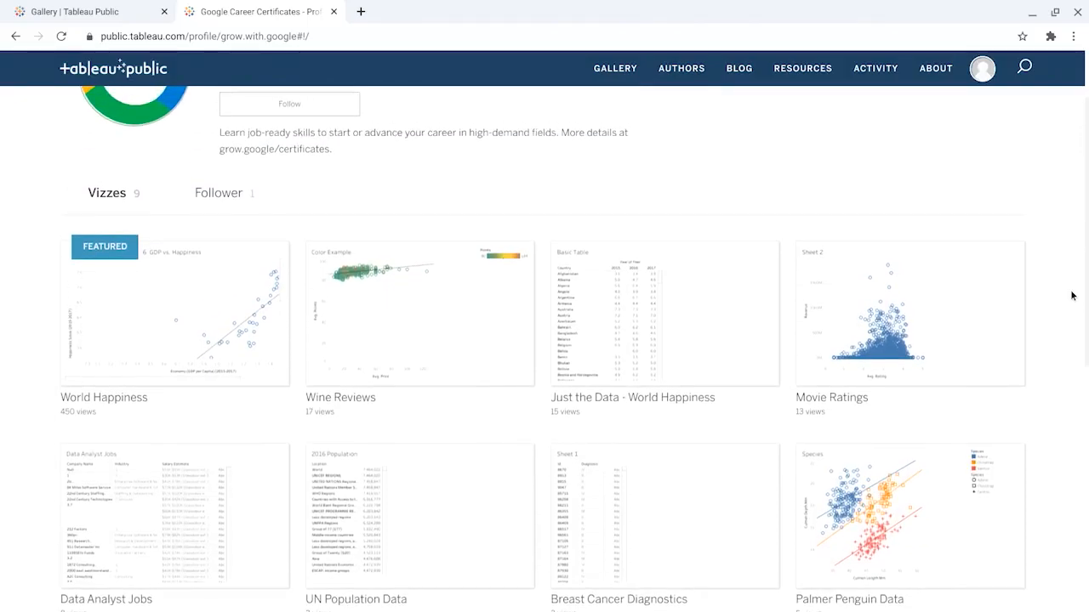
pyautogui.scroll(1, 1072, 296)
pyautogui.scroll(1, 1072, 295)
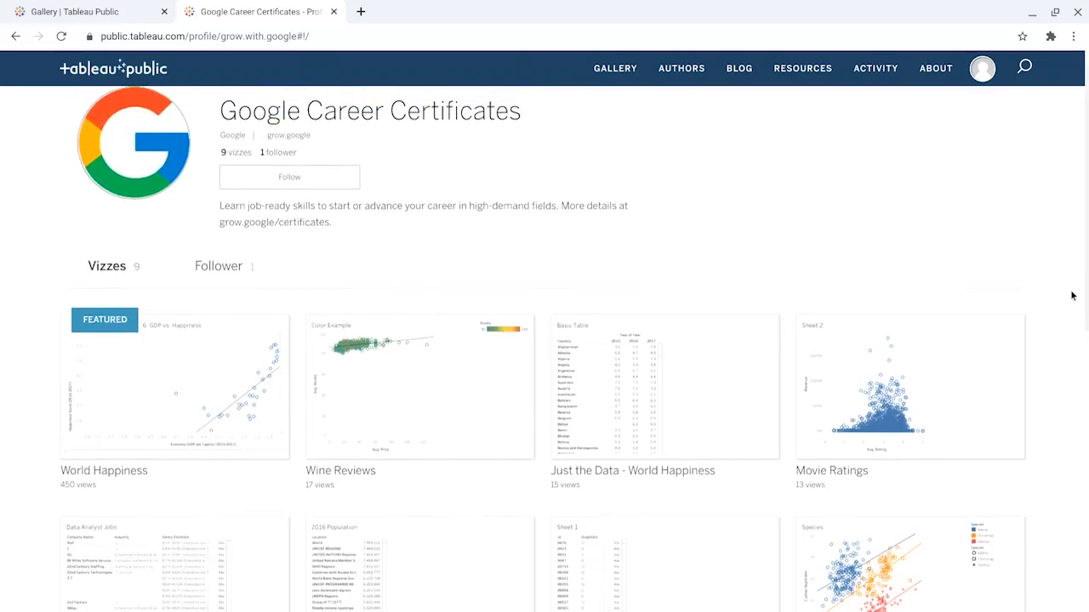
# Open the Just the Data - World Happiness viz and make a copy of it for online editing
pyautogui.moveTo(764, 377)
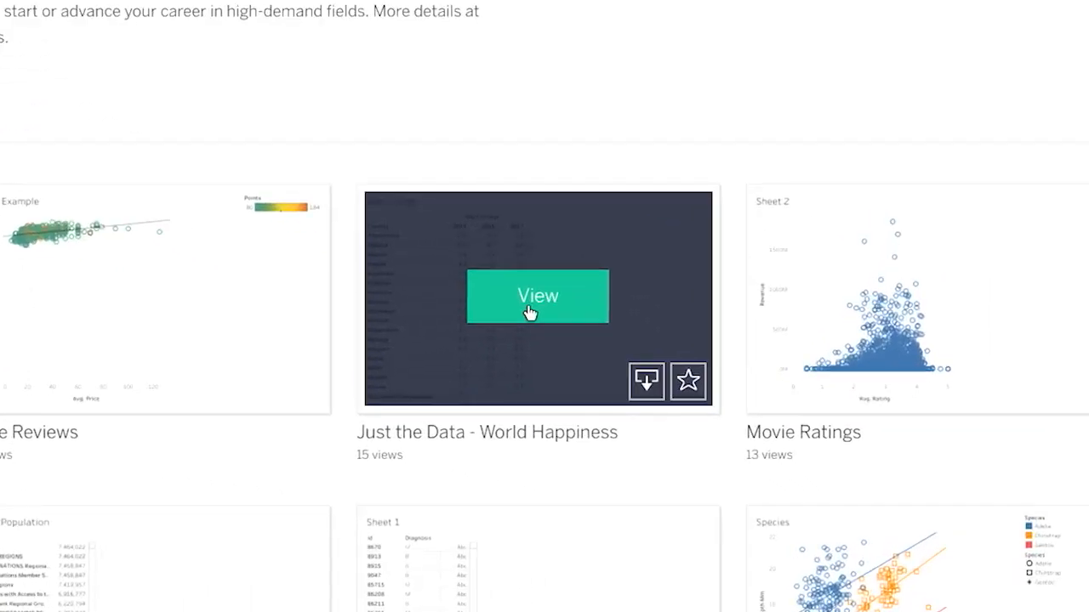
pyautogui.click(529, 313)
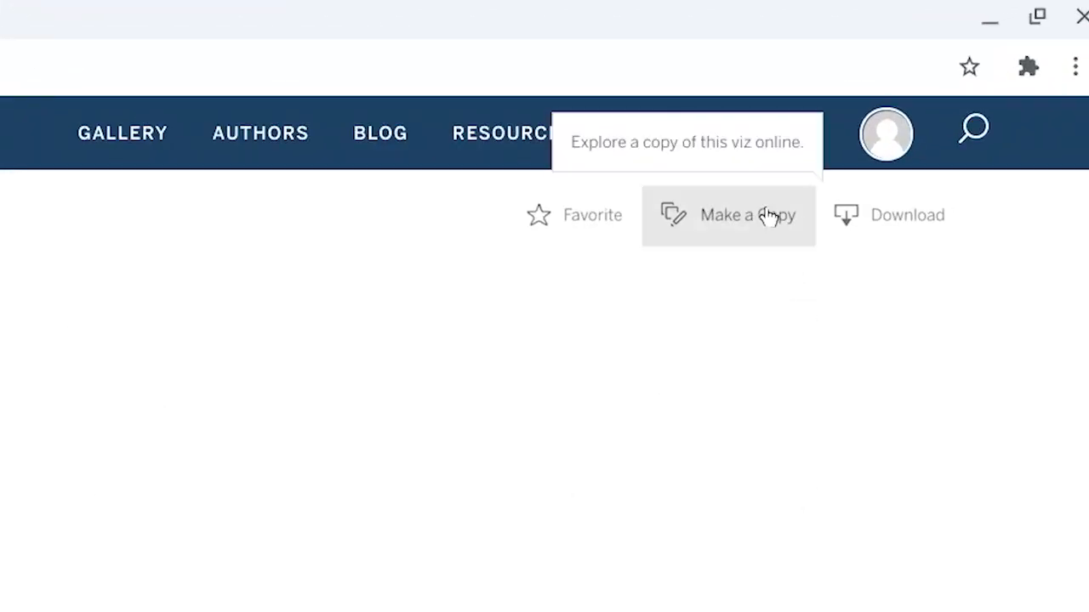
pyautogui.click(766, 214)
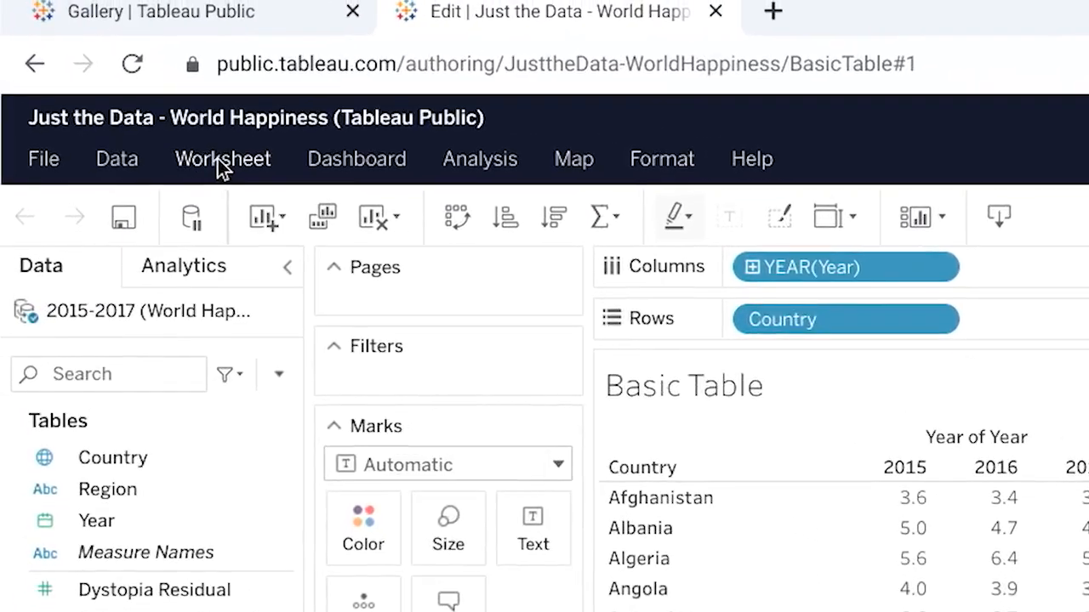
# Add a new worksheet to the workbook and place the Country field on it as Detail to build a map
pyautogui.click(219, 165)
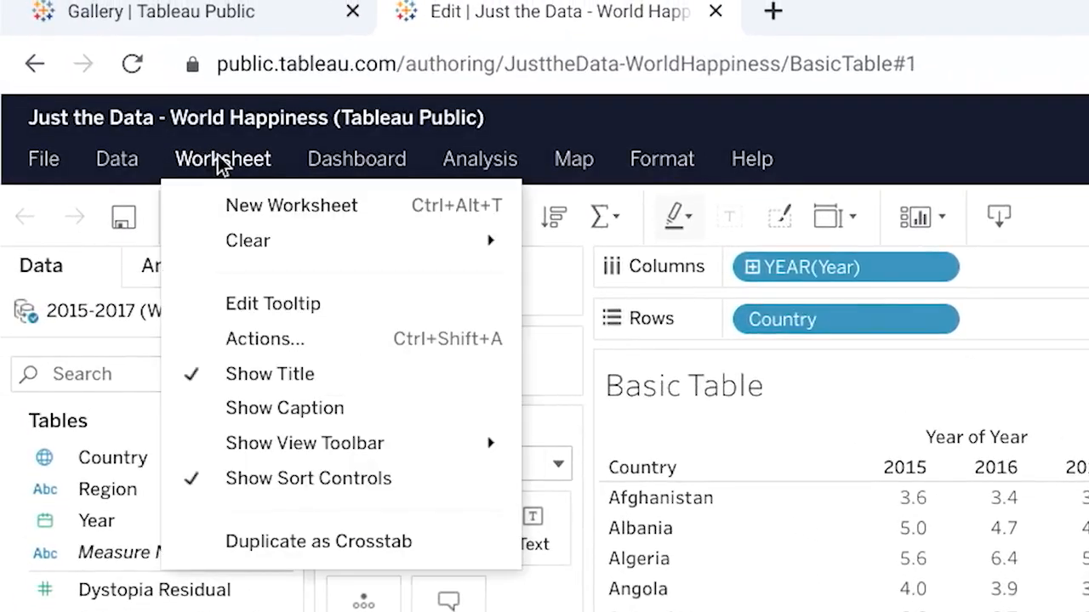
pyautogui.click(258, 207)
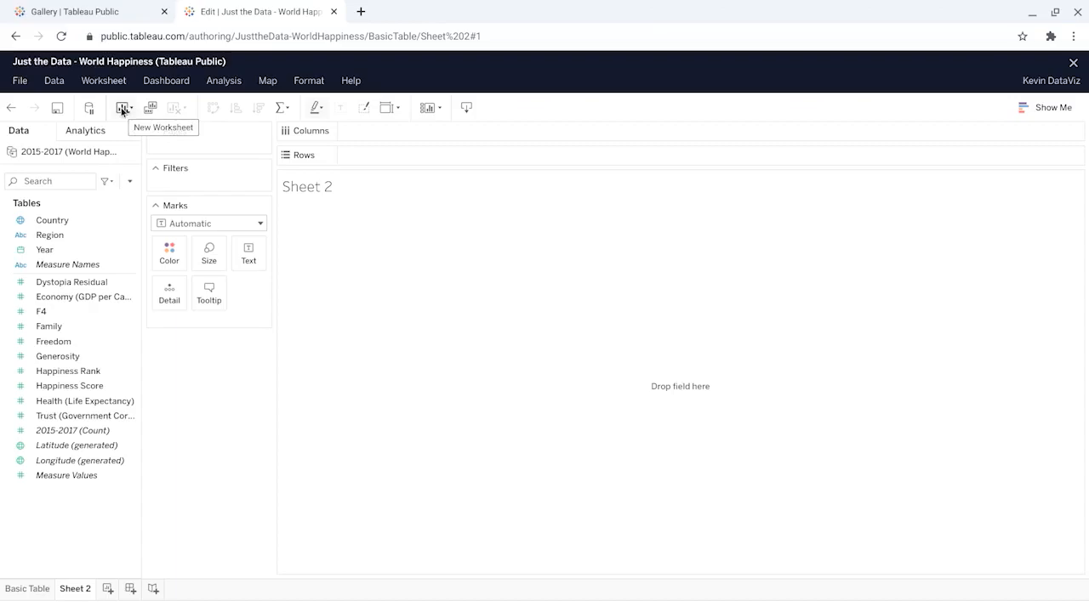
pyautogui.click(61, 220)
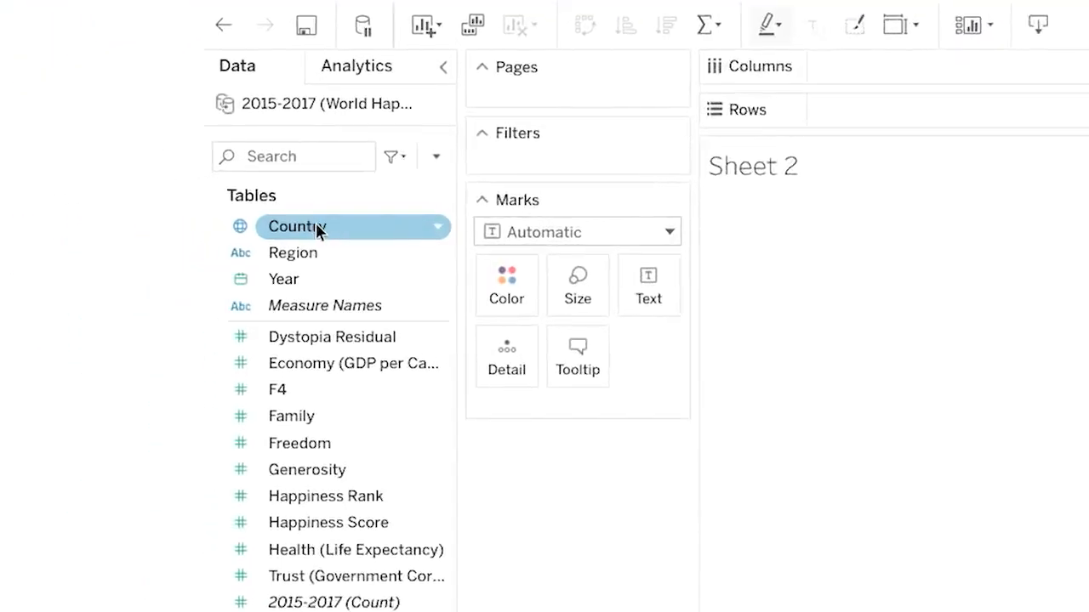
pyautogui.moveTo(416, 228)
pyautogui.mouseDown()
pyautogui.moveTo(642, 330)
pyautogui.moveTo(660, 402)
pyautogui.moveTo(640, 373)
pyautogui.mouseUp()
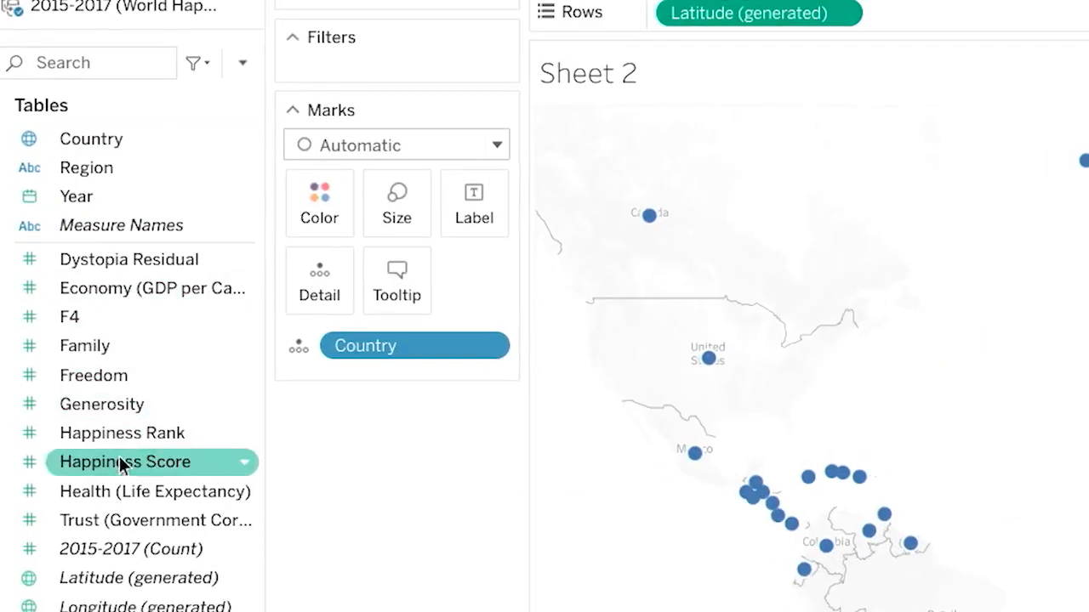
# Color the map by Happiness Score, using the Green-Blue Diverging palette with stepped color in 5 steps
pyautogui.moveTo(120, 465); pyautogui.dragTo(323, 202)
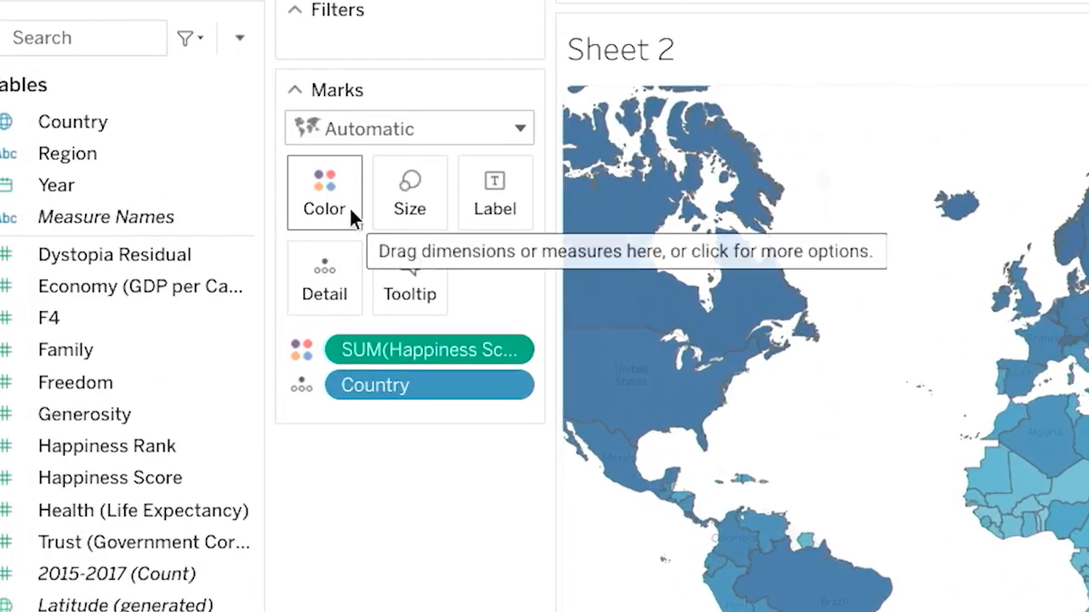
pyautogui.click(182, 264)
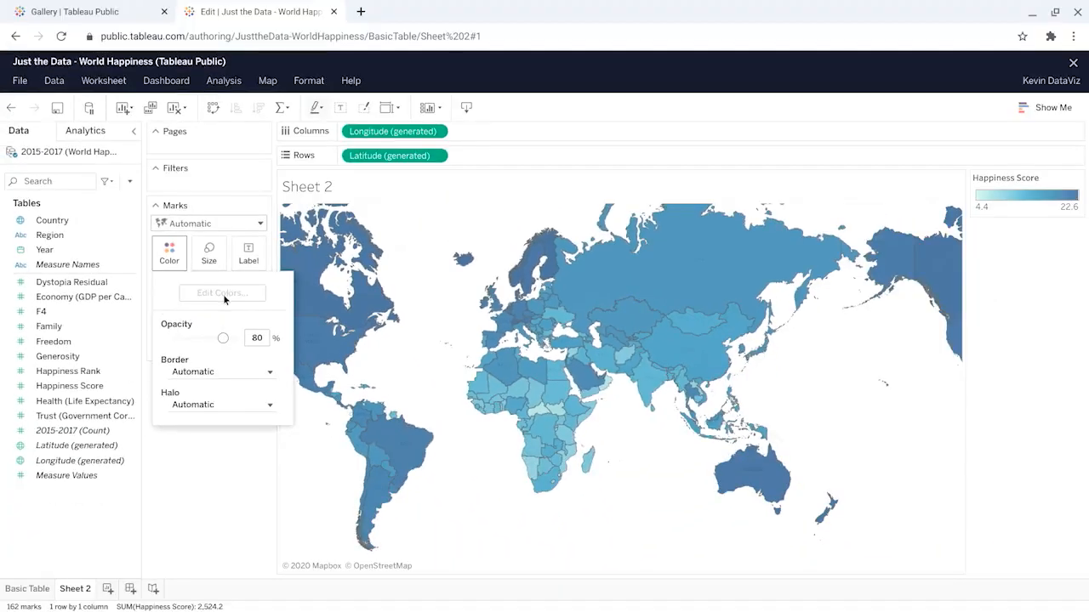
pyautogui.click(370, 289)
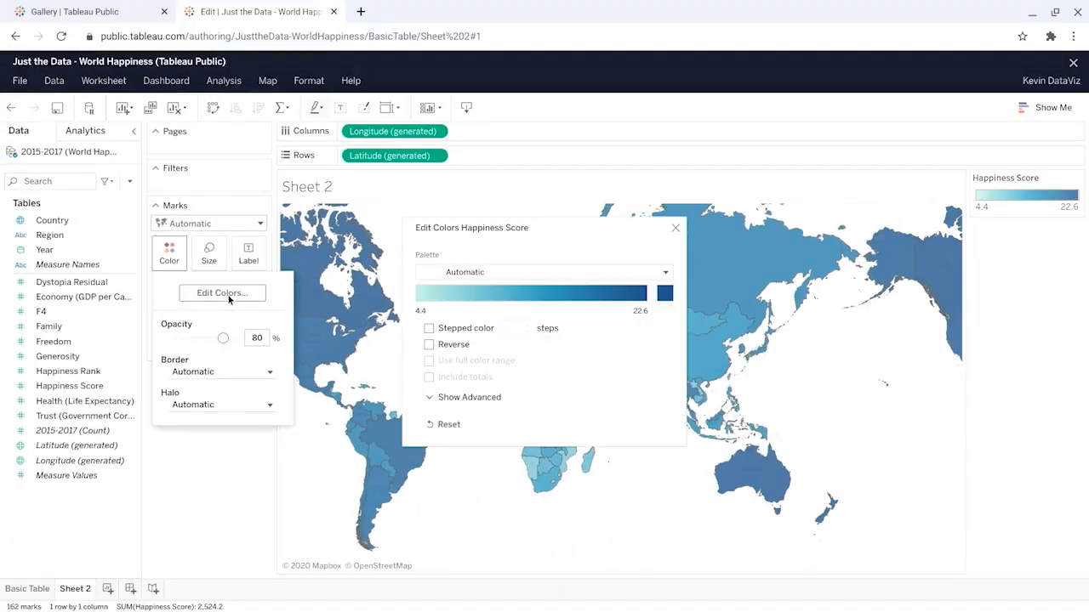
pyautogui.click(496, 273)
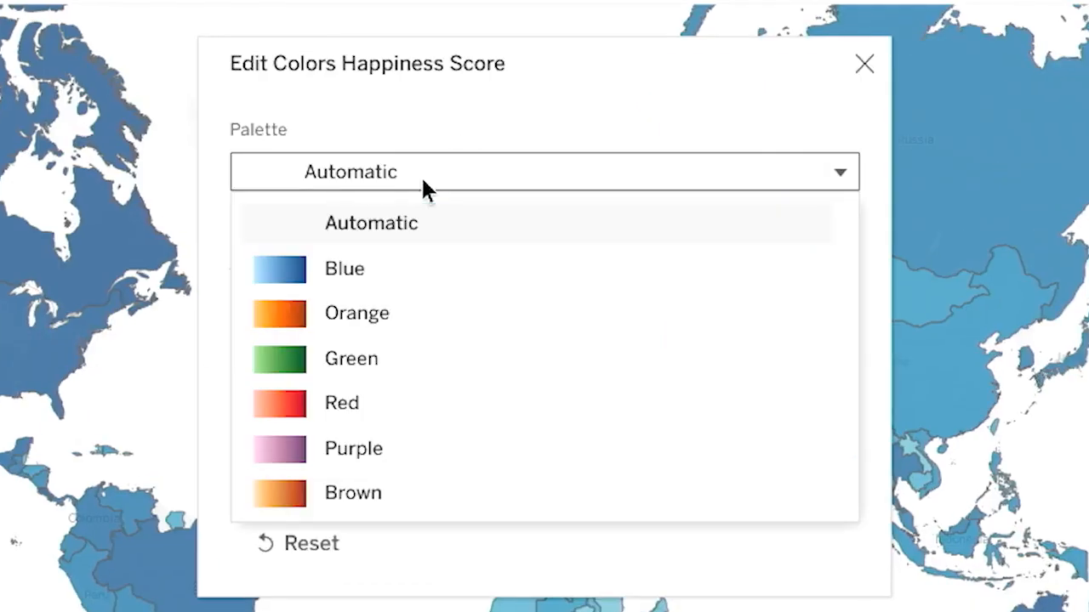
pyautogui.scroll(-5, 515, 357)
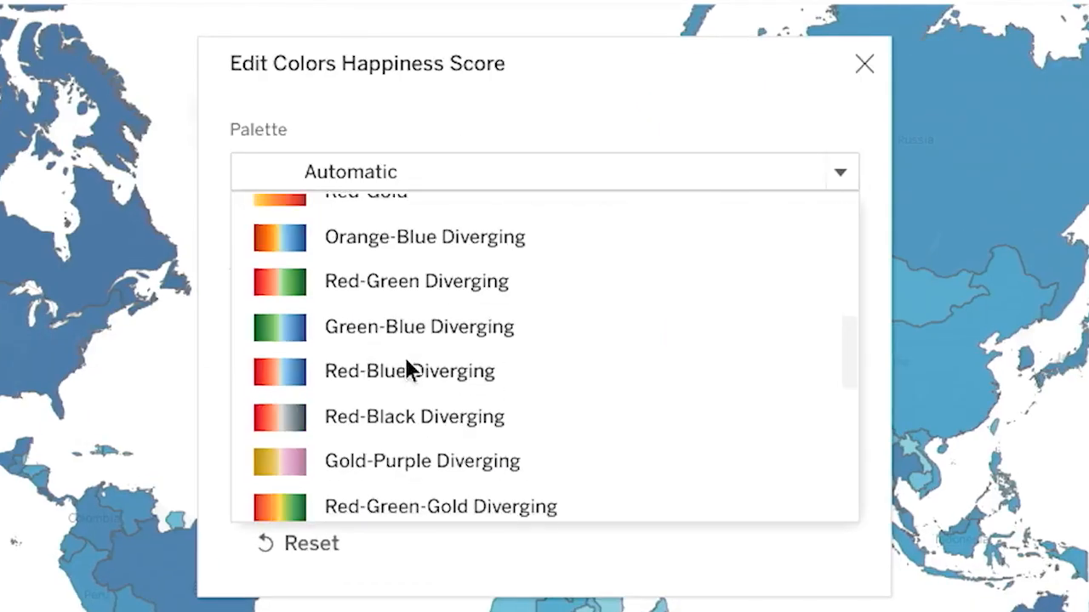
pyautogui.click(409, 325)
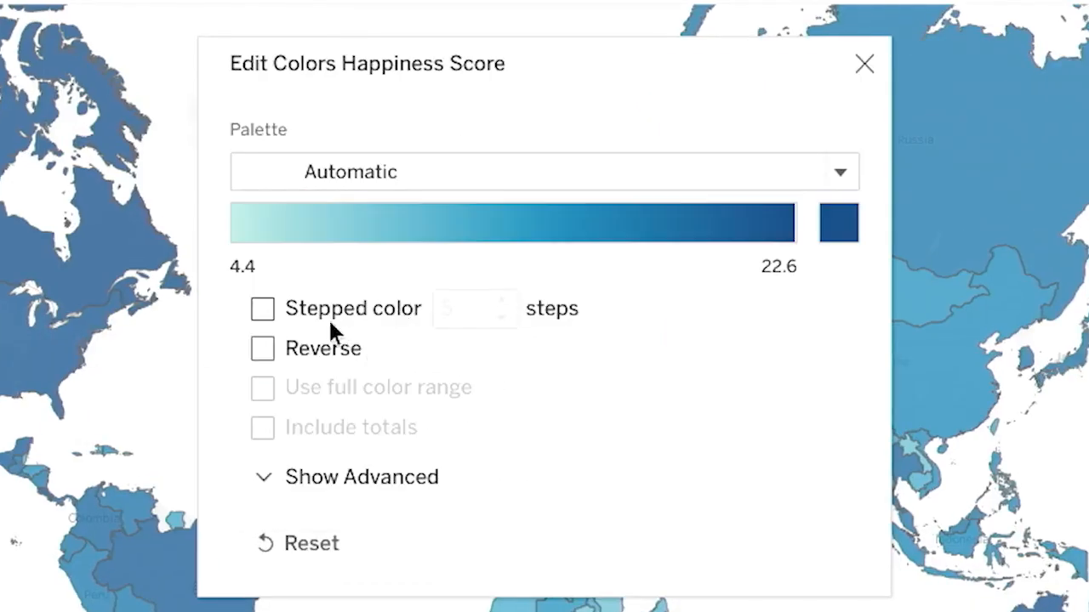
pyautogui.click(264, 308)
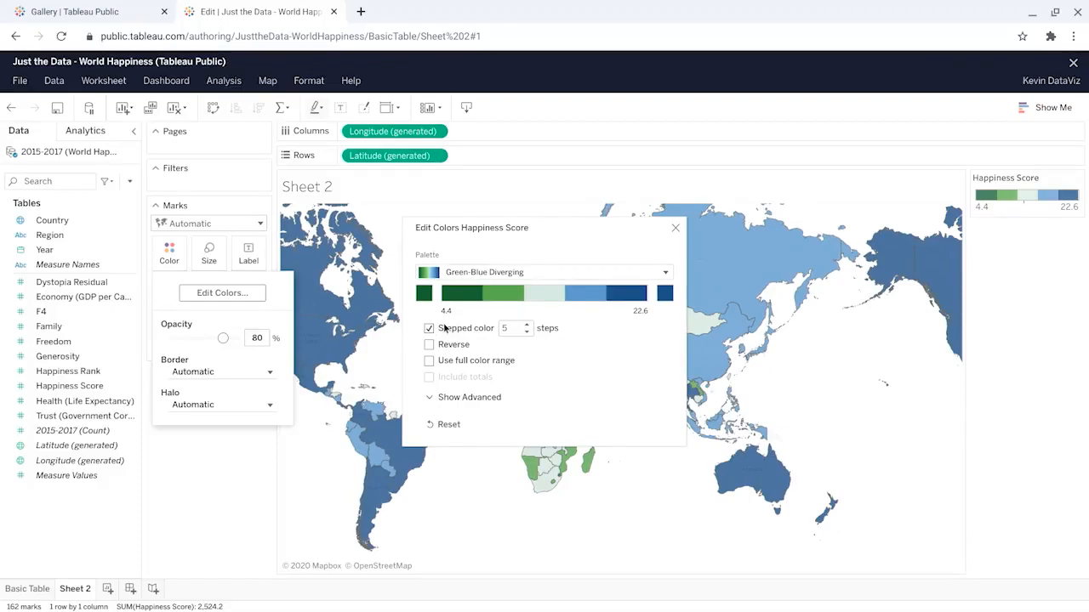
pyautogui.click(674, 230)
pyautogui.click(201, 438)
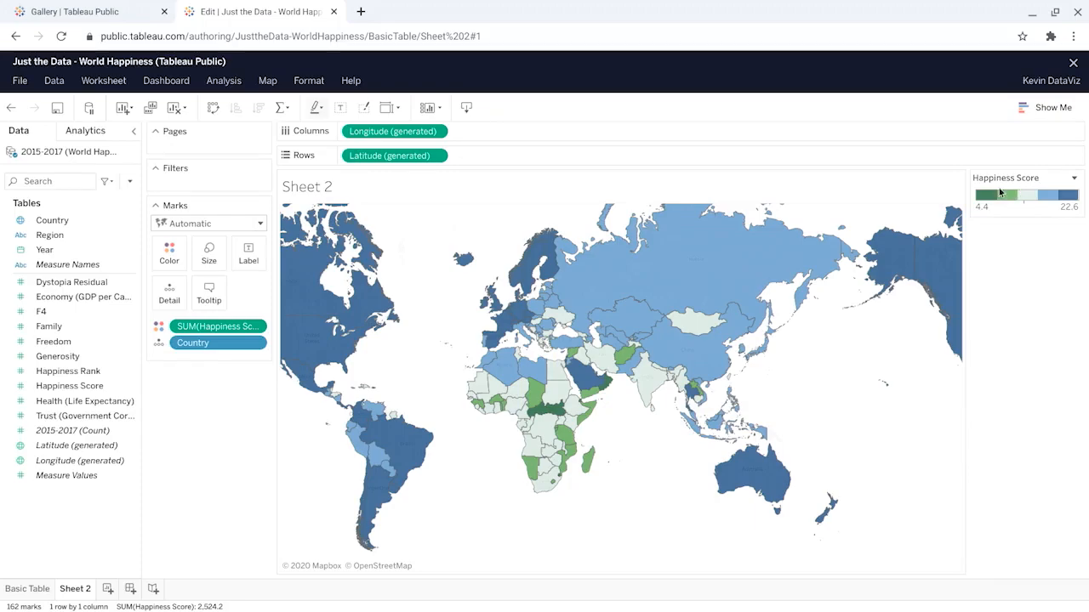
# Filter the map by the years of the Year field, keeping only 2016
pyautogui.moveTo(709, 243)
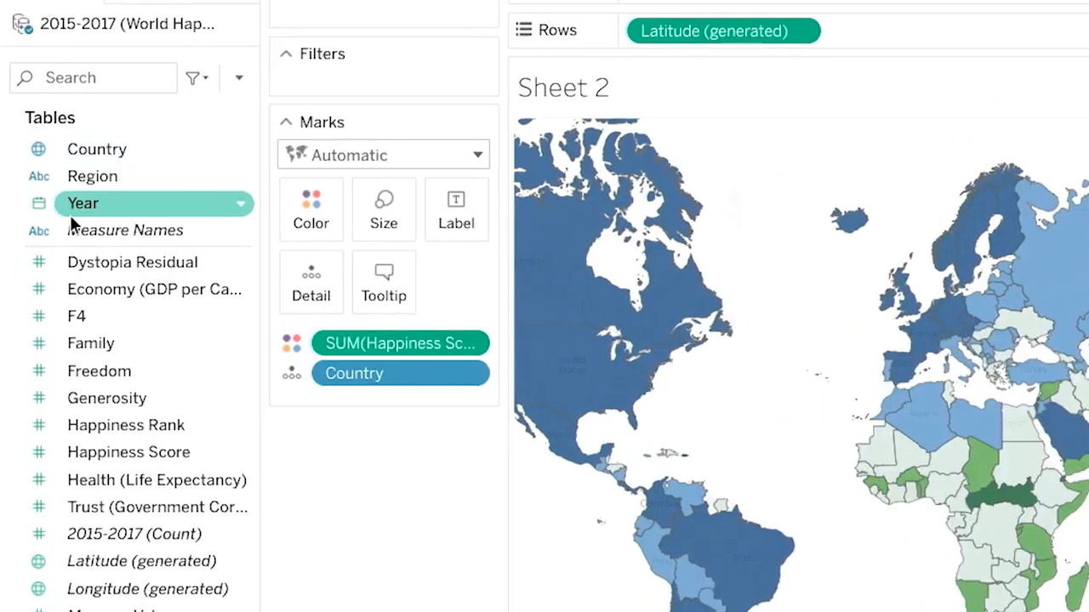
pyautogui.moveTo(81, 204); pyautogui.dragTo(357, 58)
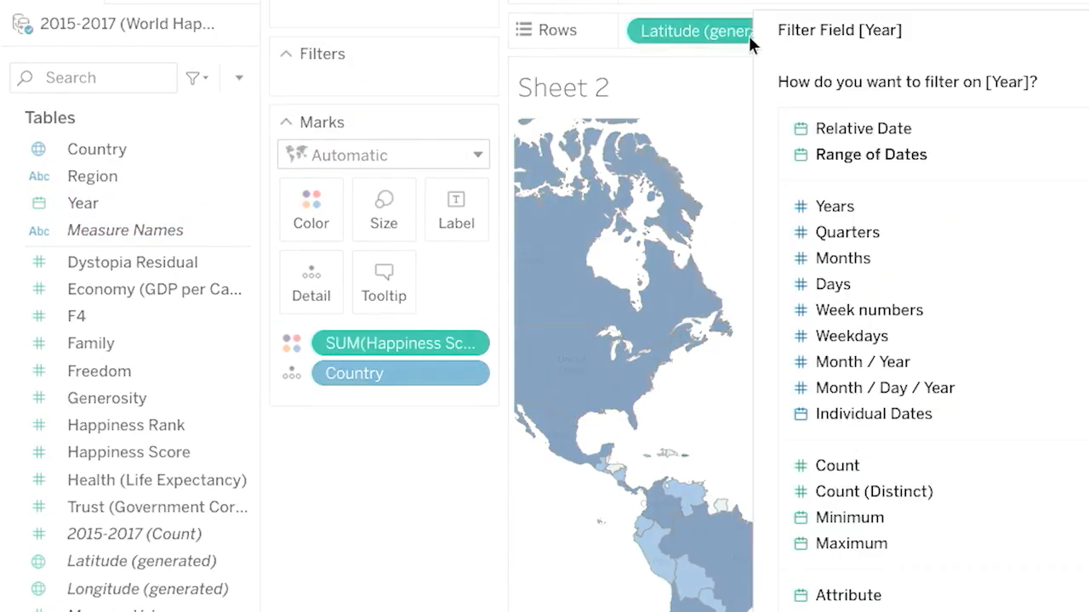
pyautogui.click(846, 208)
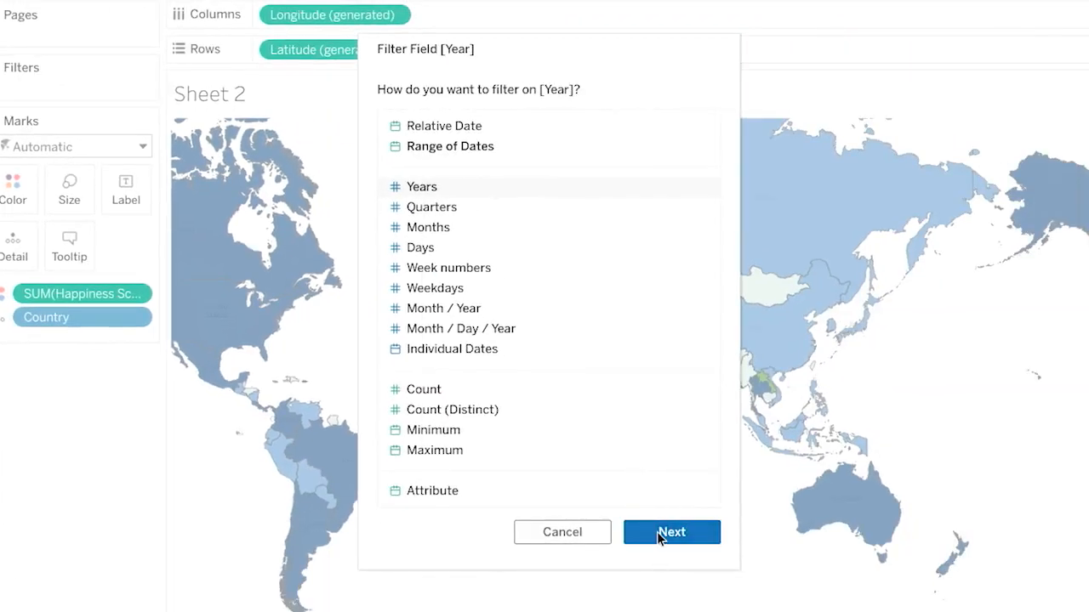
pyautogui.click(661, 533)
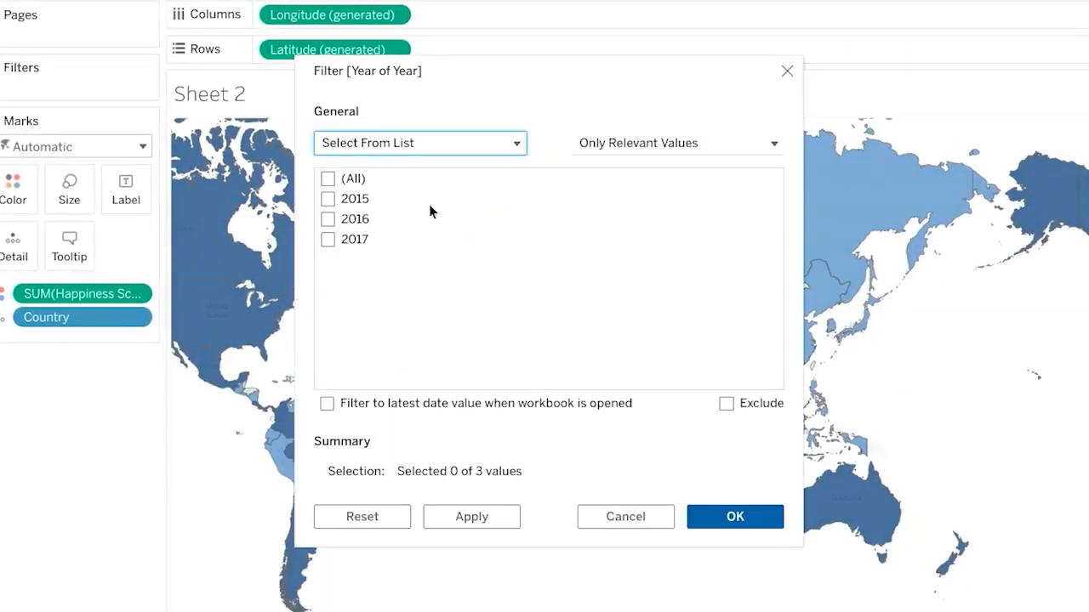
pyautogui.click(329, 219)
pyautogui.click(702, 510)
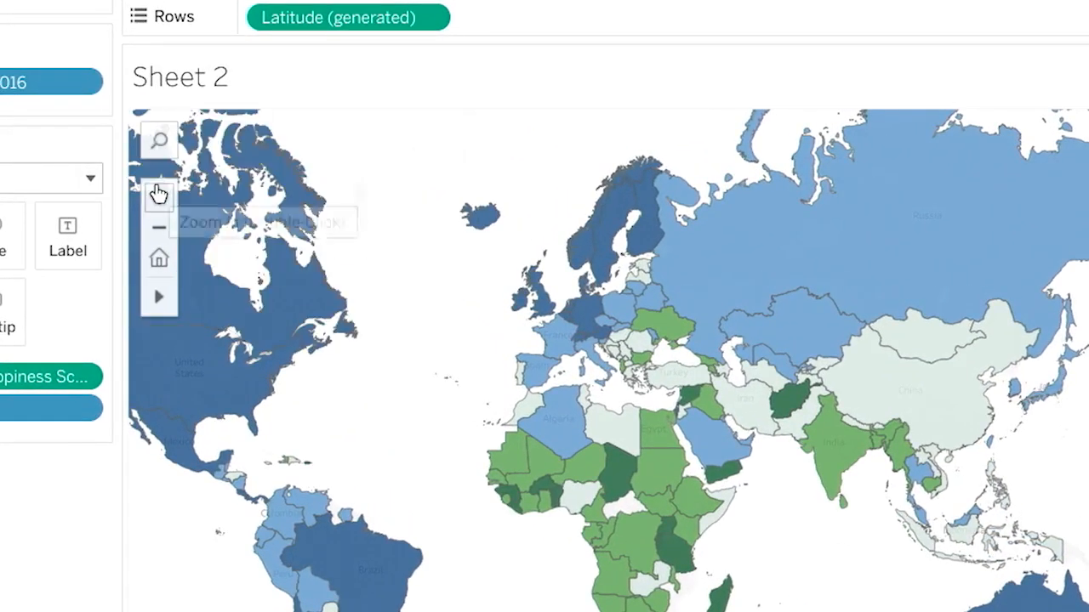
# Try rectangular selections on the zoomed map, over western Europe and over Libya and Egypt, and clear the selection
pyautogui.click(158, 194)
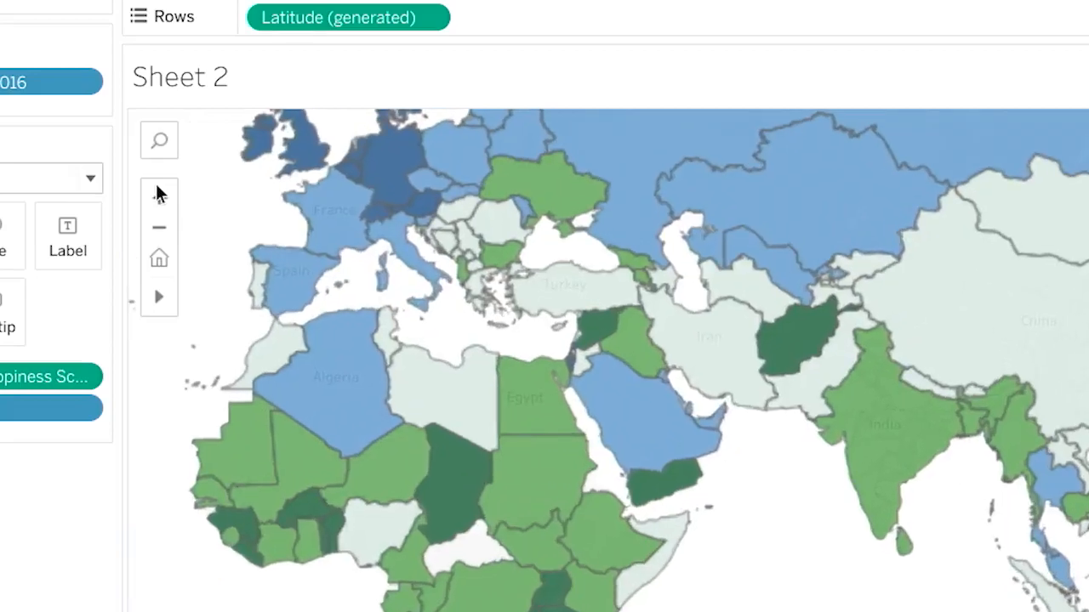
pyautogui.moveTo(383, 296); pyautogui.dragTo(232, 120)
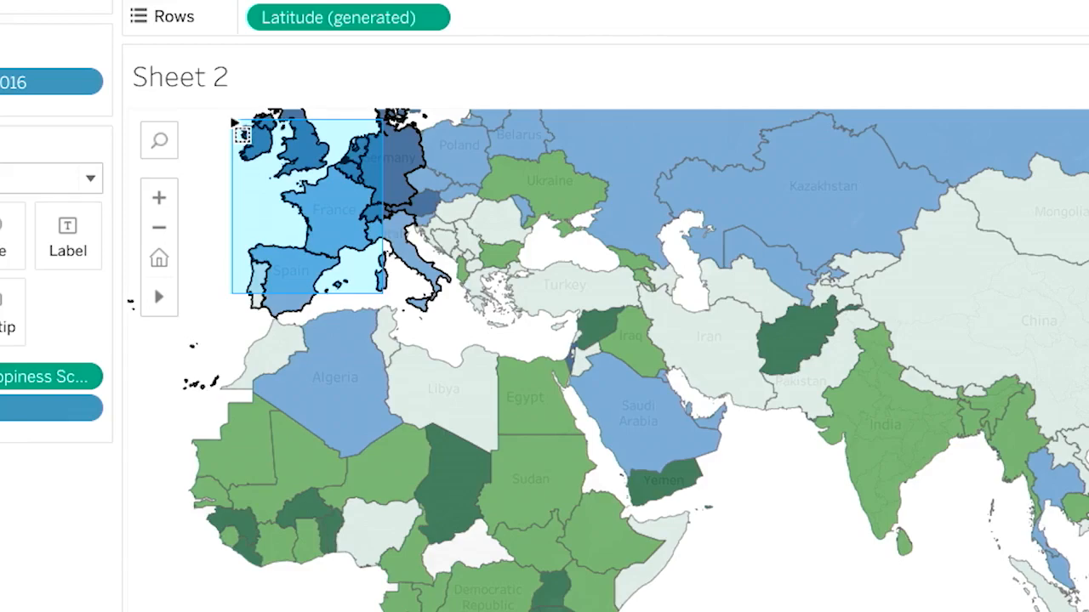
pyautogui.moveTo(234, 121); pyautogui.dragTo(237, 123)
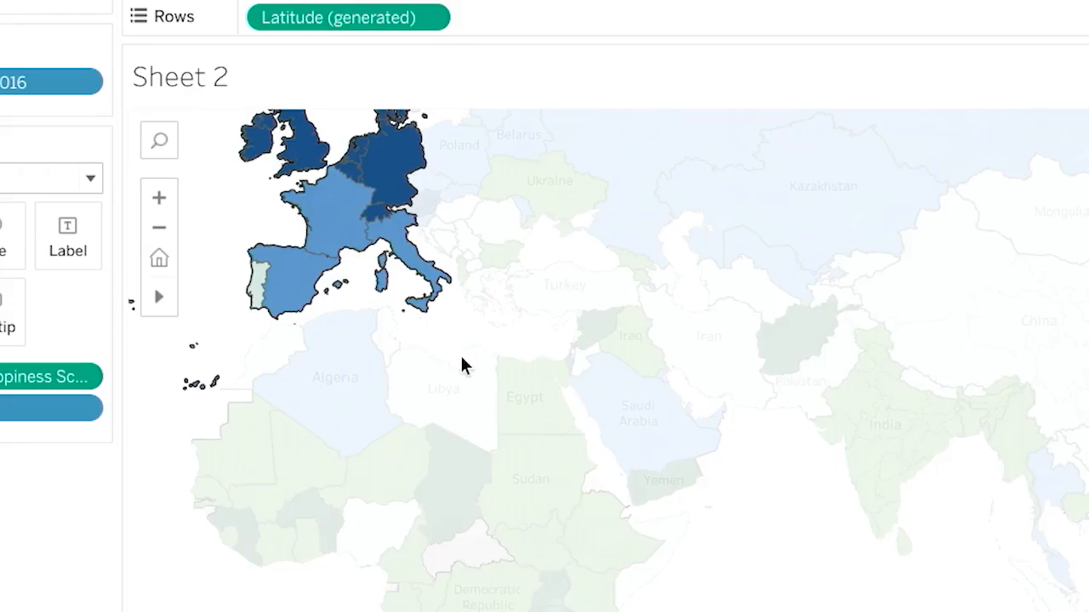
pyautogui.moveTo(451, 350); pyautogui.dragTo(515, 394)
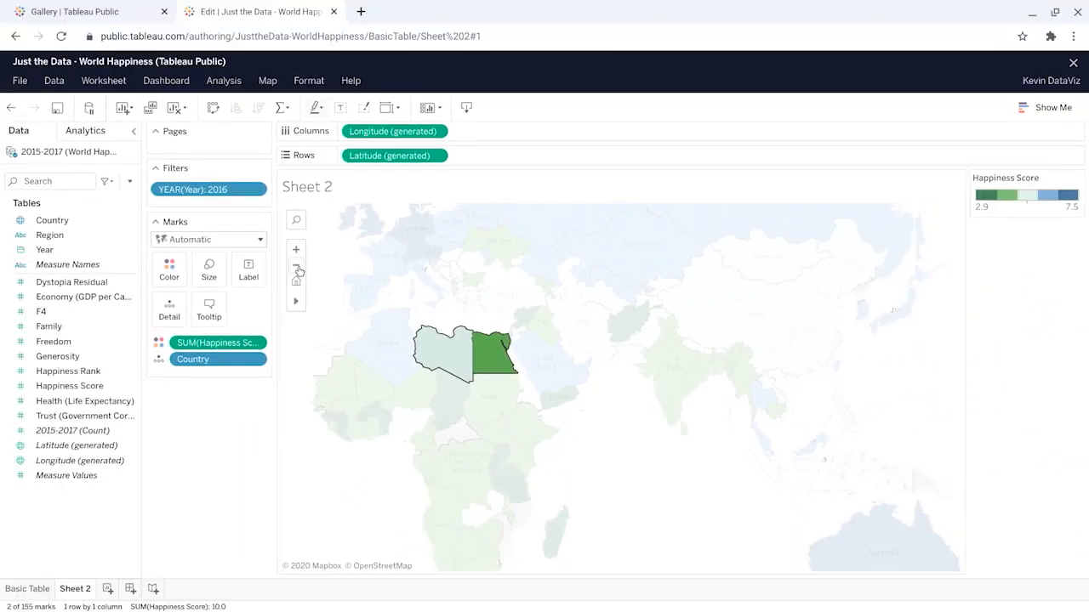
pyautogui.click(298, 269)
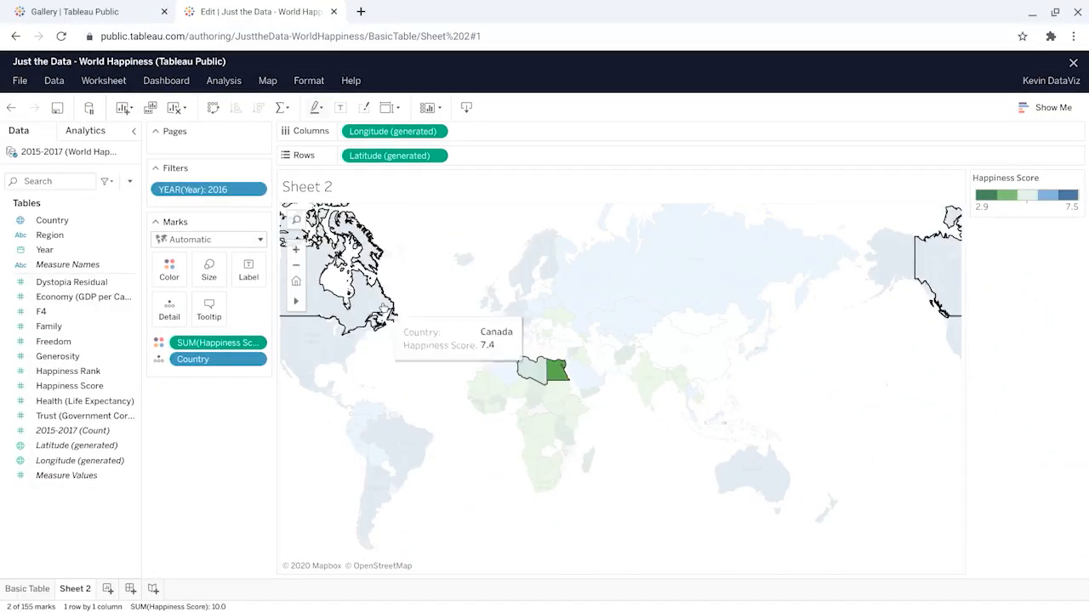
pyautogui.moveTo(441, 237); pyautogui.dragTo(883, 547)
pyautogui.press('Escape')
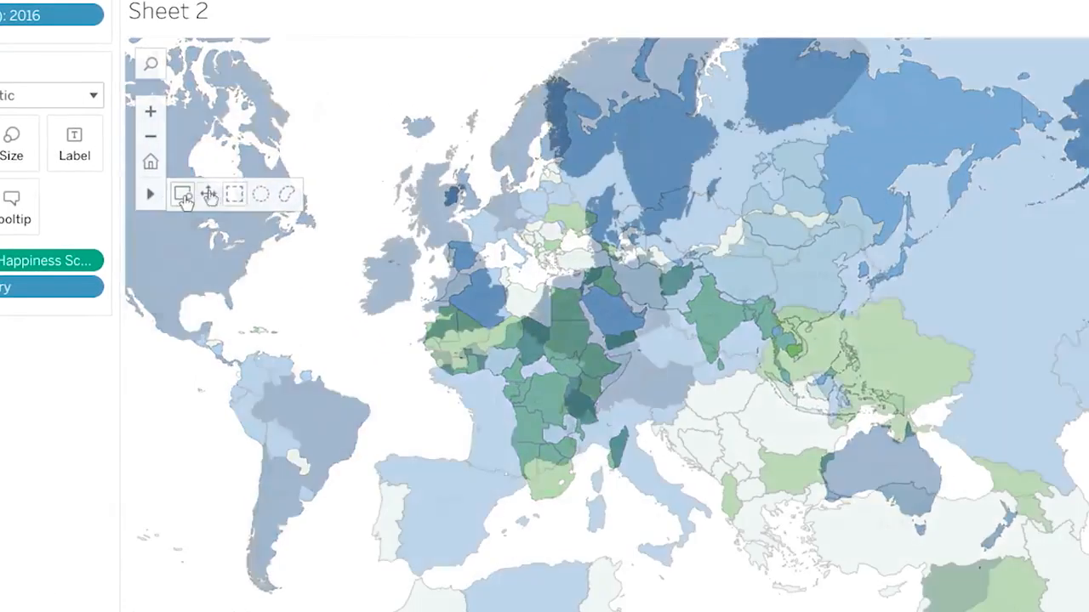
# Lasso-select the European countries, including Russia, and keep only those on the map
pyautogui.click(287, 193)
pyautogui.moveTo(298, 255)
pyautogui.mouseDown()
pyautogui.moveTo(284, 389)
pyautogui.moveTo(554, 590)
pyautogui.moveTo(911, 545)
pyautogui.moveTo(851, 141)
pyautogui.moveTo(736, 138)
pyautogui.mouseUp()
pyautogui.moveTo(696, 168)
pyautogui.mouseDown()
pyautogui.moveTo(426, 42)
pyautogui.moveTo(311, 269)
pyautogui.moveTo(302, 257)
pyautogui.mouseUp()
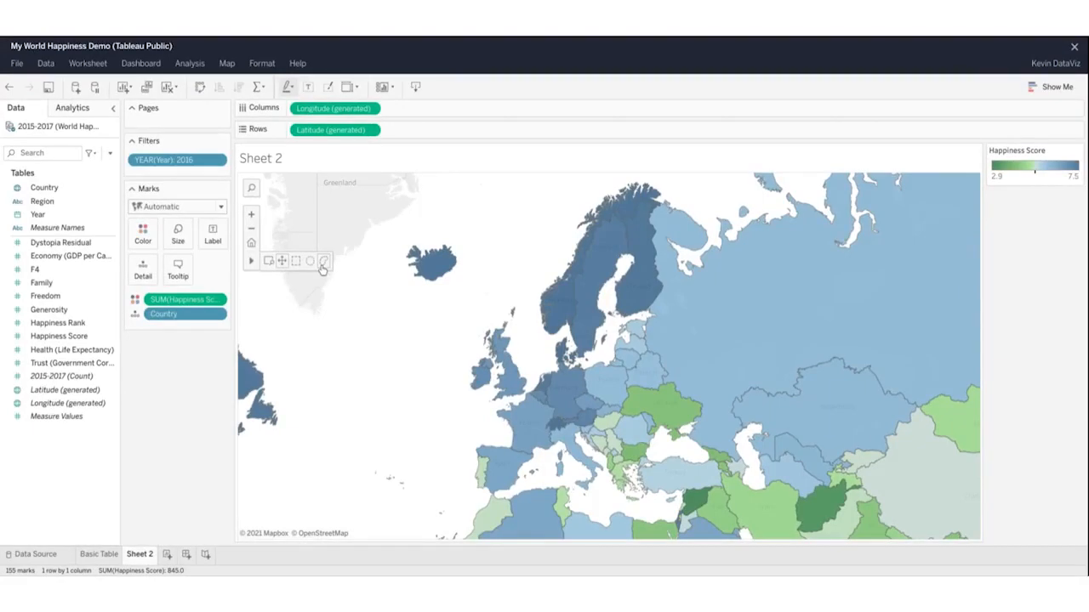
pyautogui.click(323, 265)
pyautogui.moveTo(454, 383)
pyautogui.mouseDown()
pyautogui.moveTo(456, 404)
pyautogui.moveTo(532, 476)
pyautogui.moveTo(643, 498)
pyautogui.moveTo(659, 374)
pyautogui.moveTo(613, 281)
pyautogui.moveTo(514, 289)
pyautogui.moveTo(448, 371)
pyautogui.mouseUp()
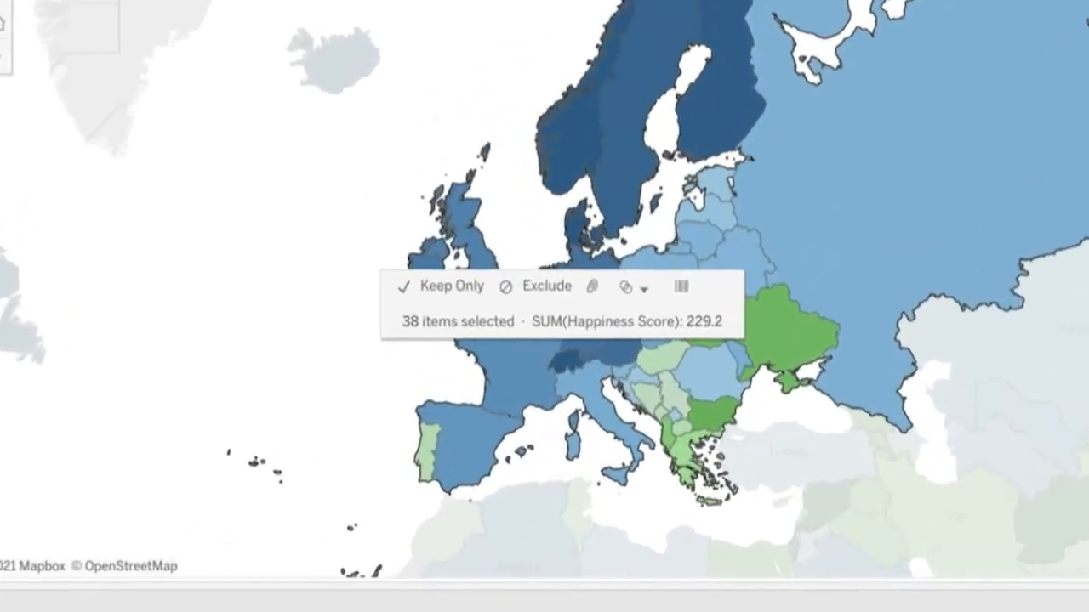
pyautogui.click(402, 287)
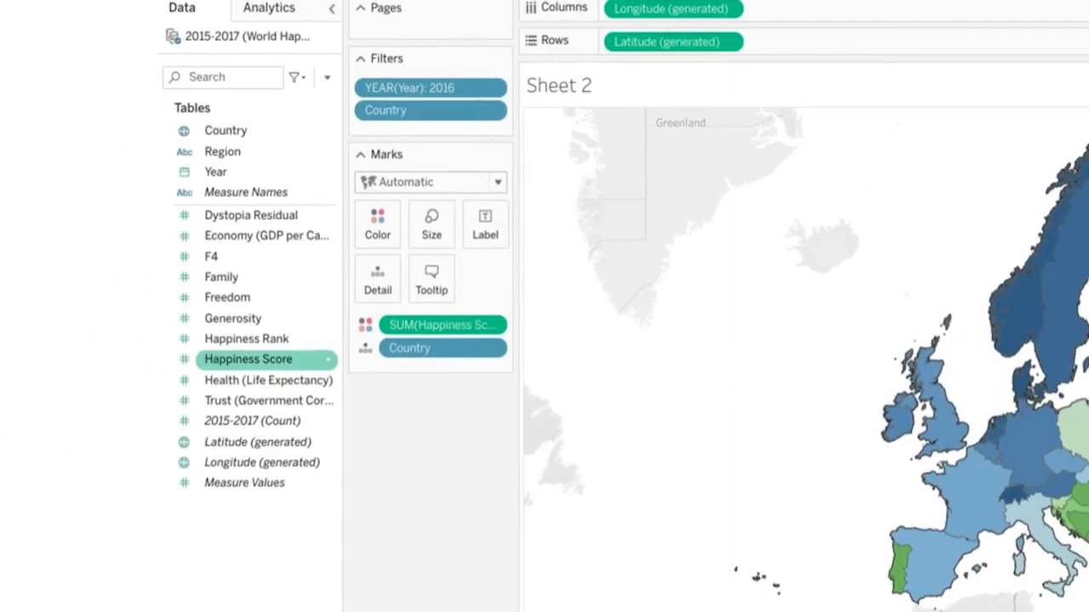
# Label each country on the map with its Happiness Score
pyautogui.moveTo(255, 359); pyautogui.dragTo(481, 244)
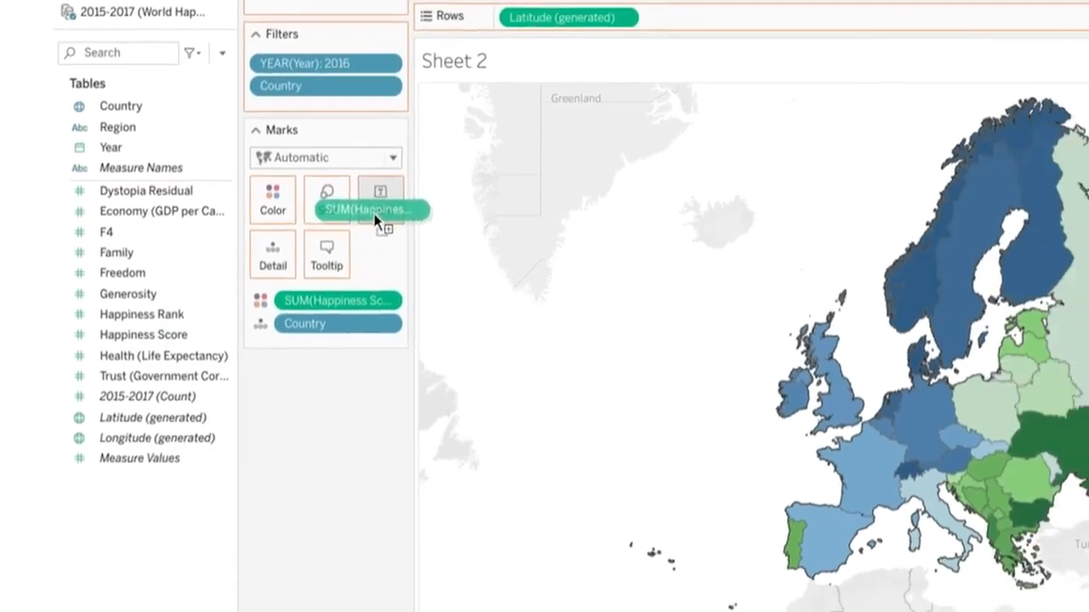
pyautogui.moveTo(375, 220); pyautogui.dragTo(376, 218)
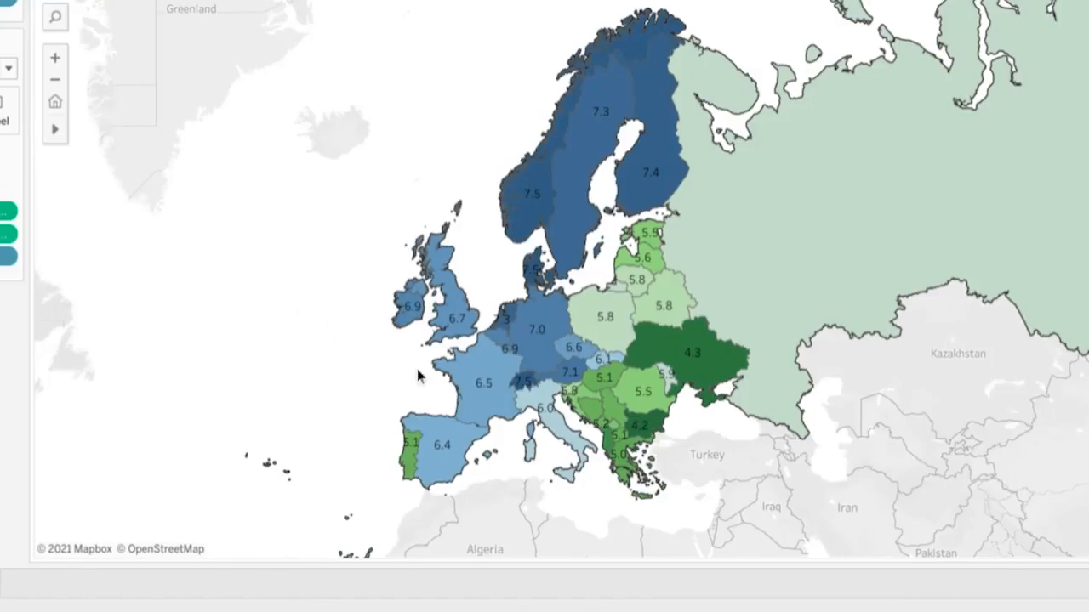
pyautogui.moveTo(466, 380)
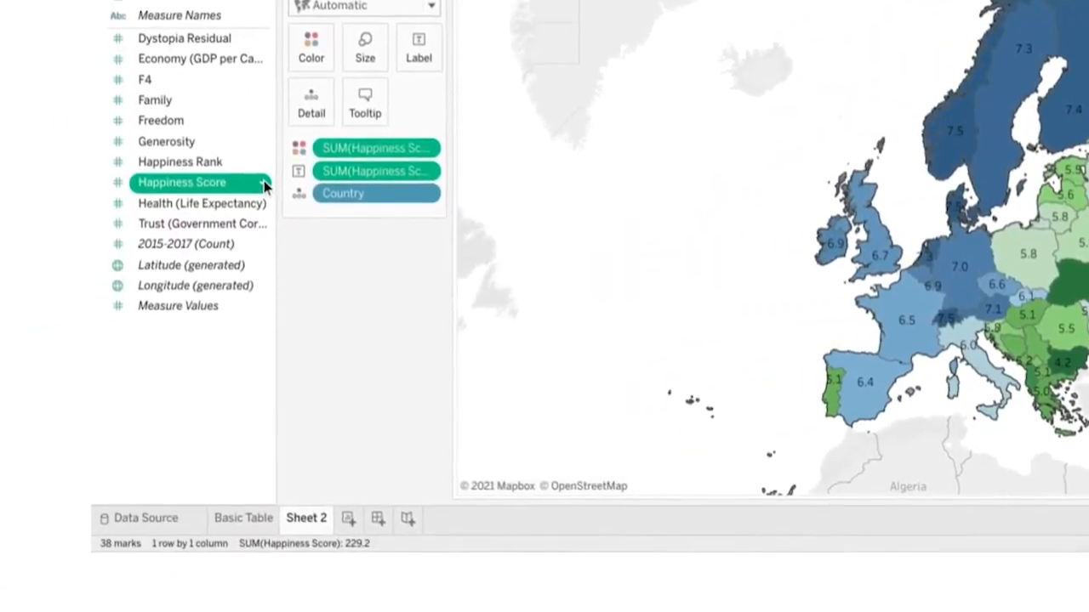
# Try the Number (whole) data type on the Happiness Score field and set it back to Number (decimal)
pyautogui.click(264, 185)
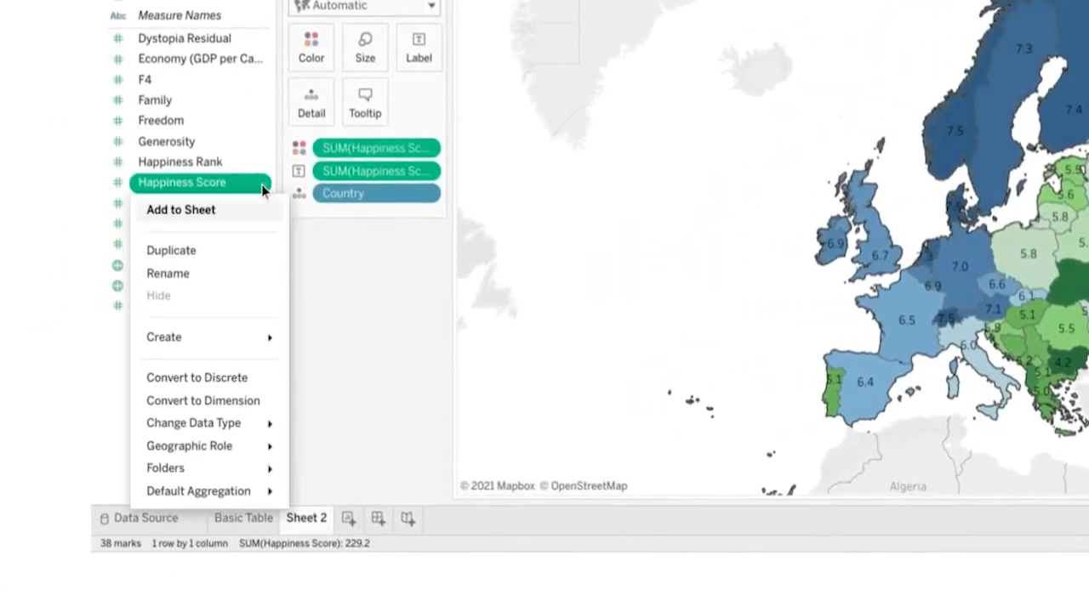
pyautogui.moveTo(251, 429)
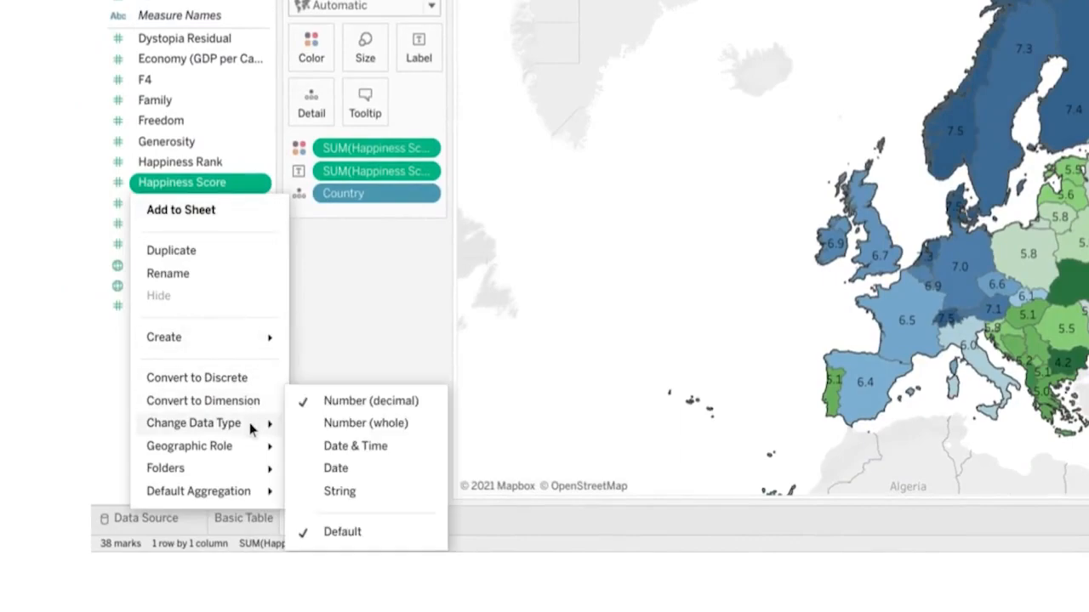
pyautogui.click(352, 424)
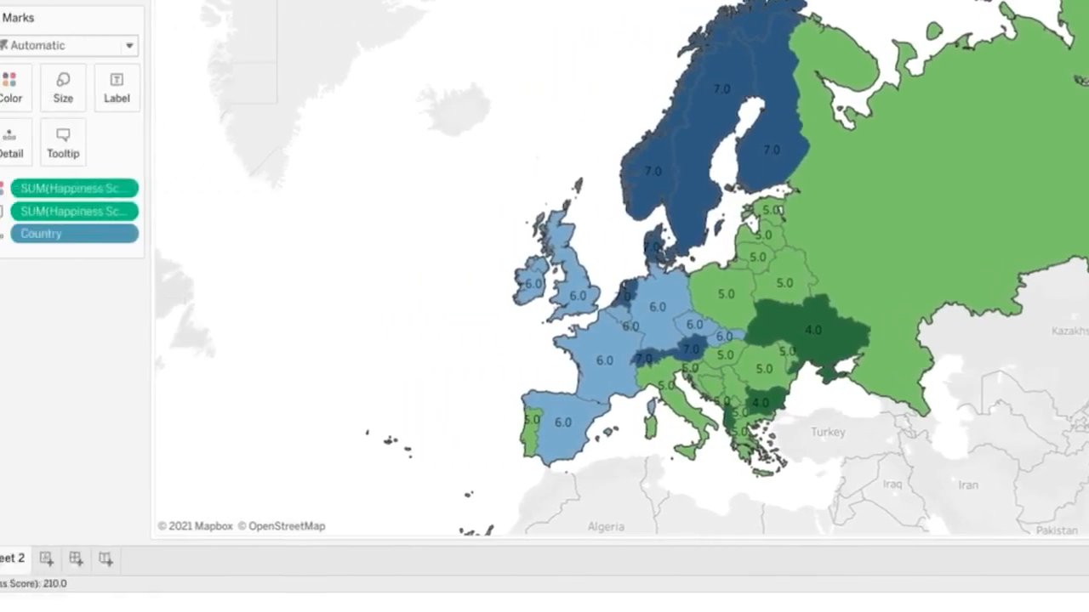
pyautogui.rightClick(183, 223)
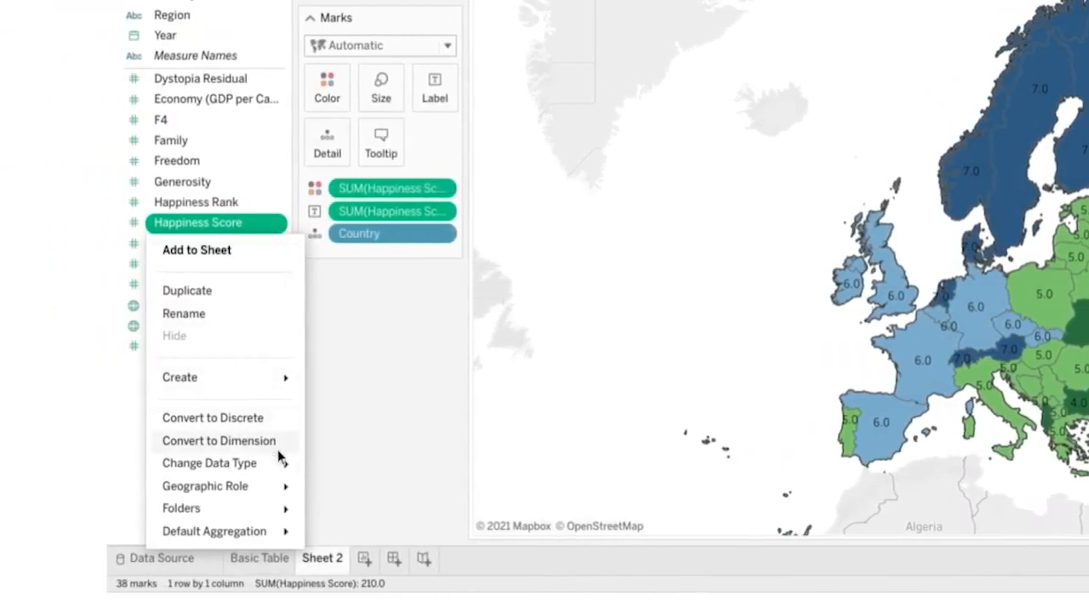
pyautogui.moveTo(280, 462)
pyautogui.click(337, 446)
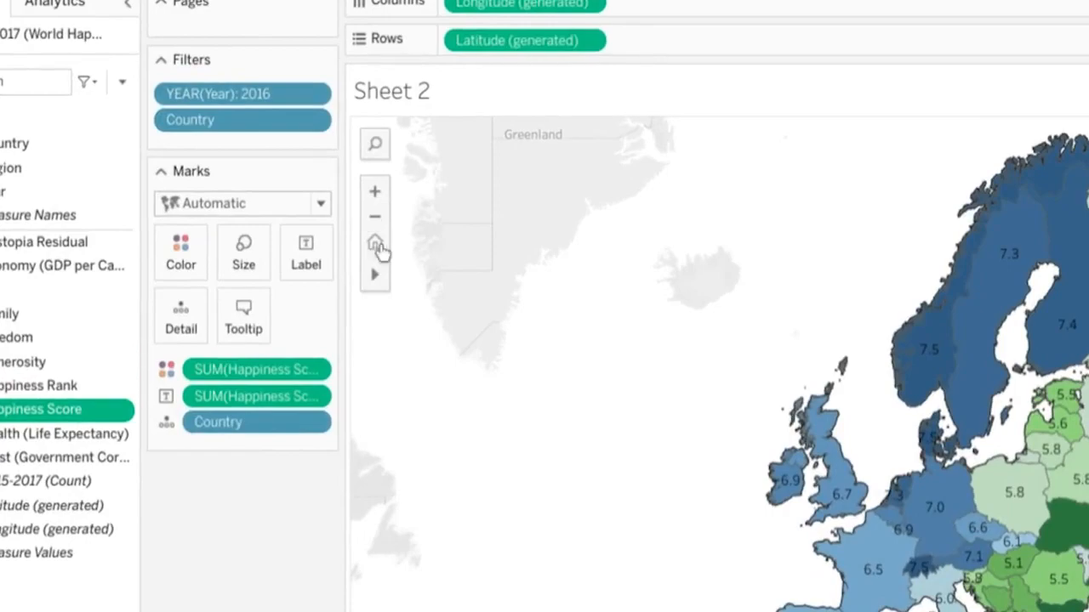
# Add a Happiness Score filter on all values with the full range and display its slider beside the map
pyautogui.click(376, 245)
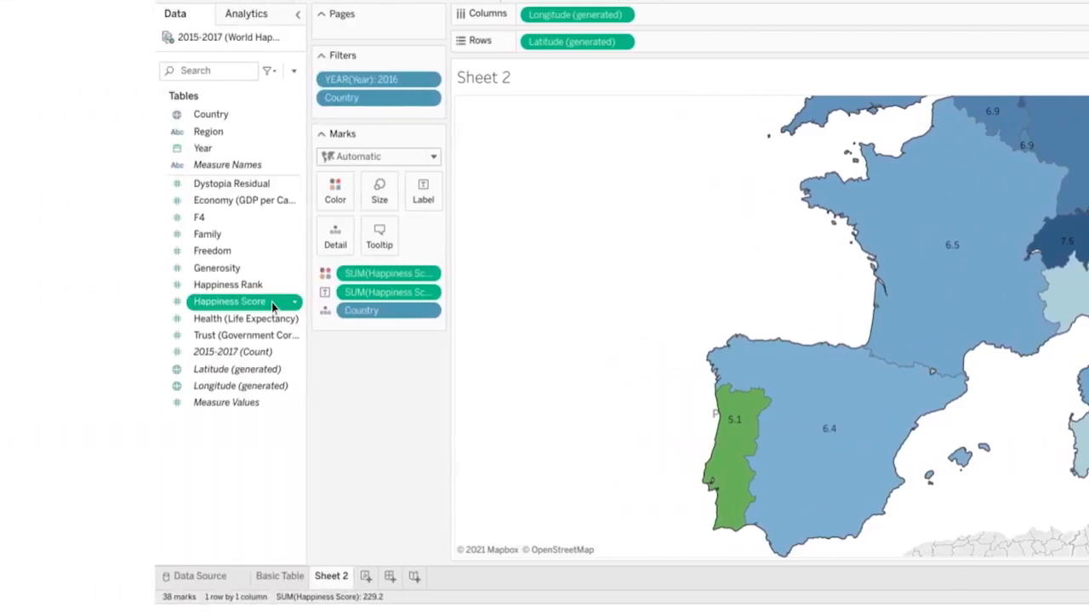
pyautogui.moveTo(272, 302); pyautogui.dragTo(374, 121)
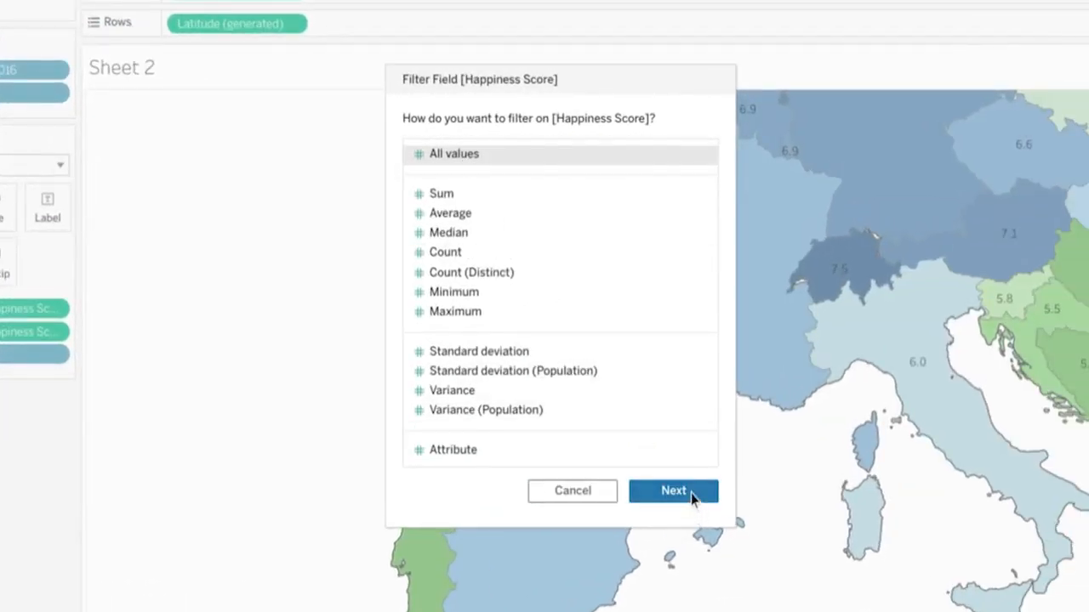
pyautogui.click(692, 508)
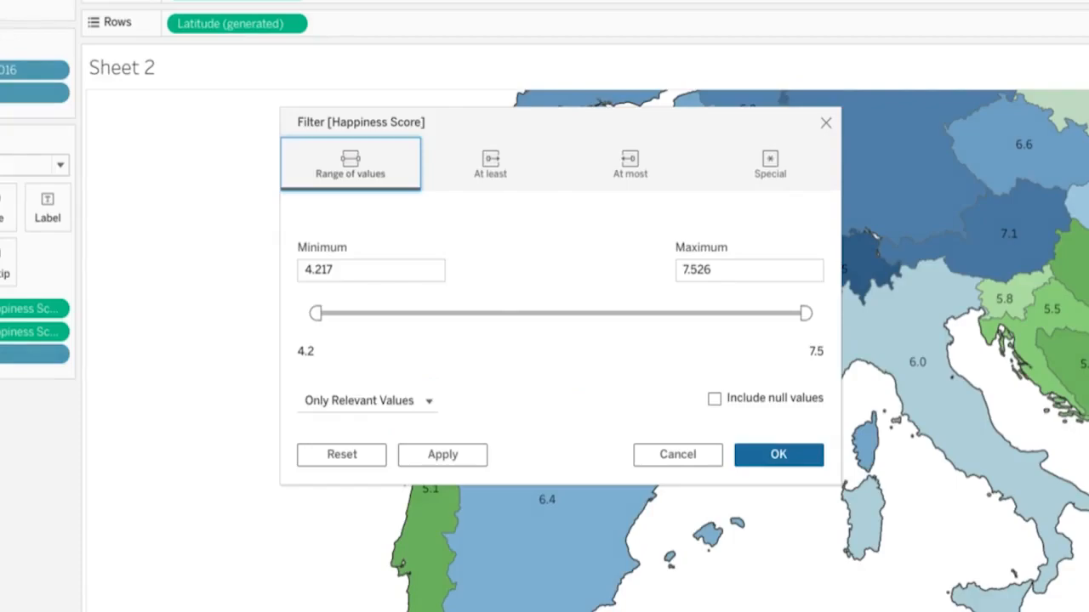
pyautogui.click(776, 468)
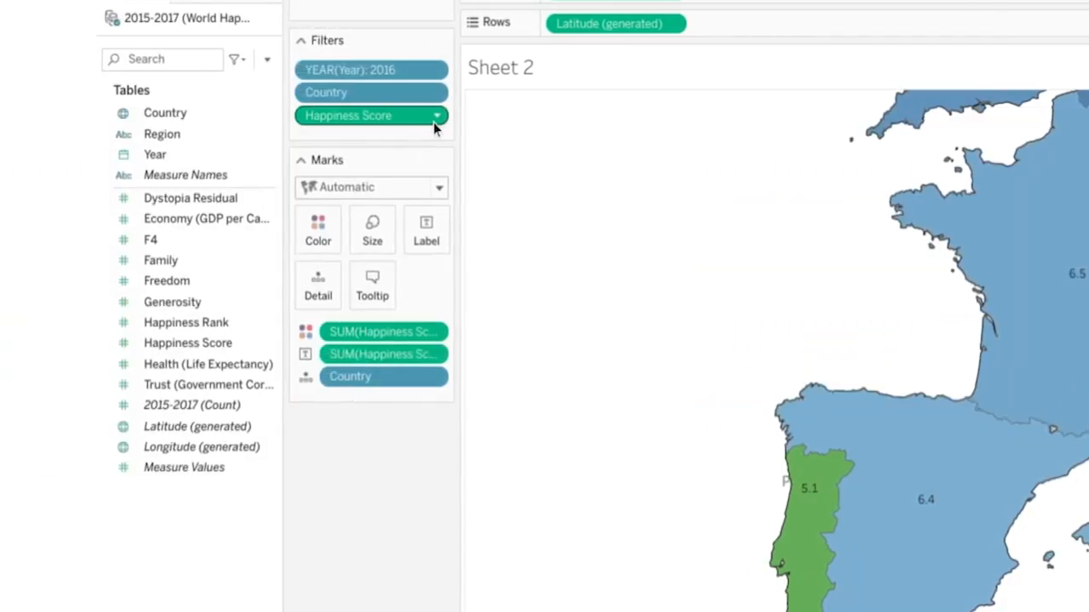
pyautogui.click(246, 118)
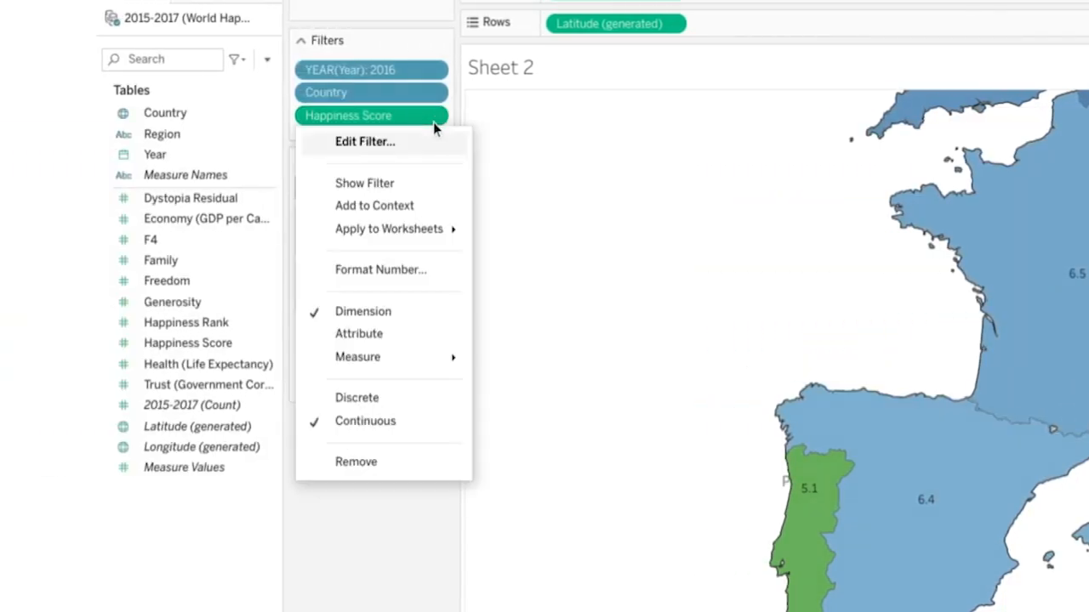
pyautogui.click(428, 186)
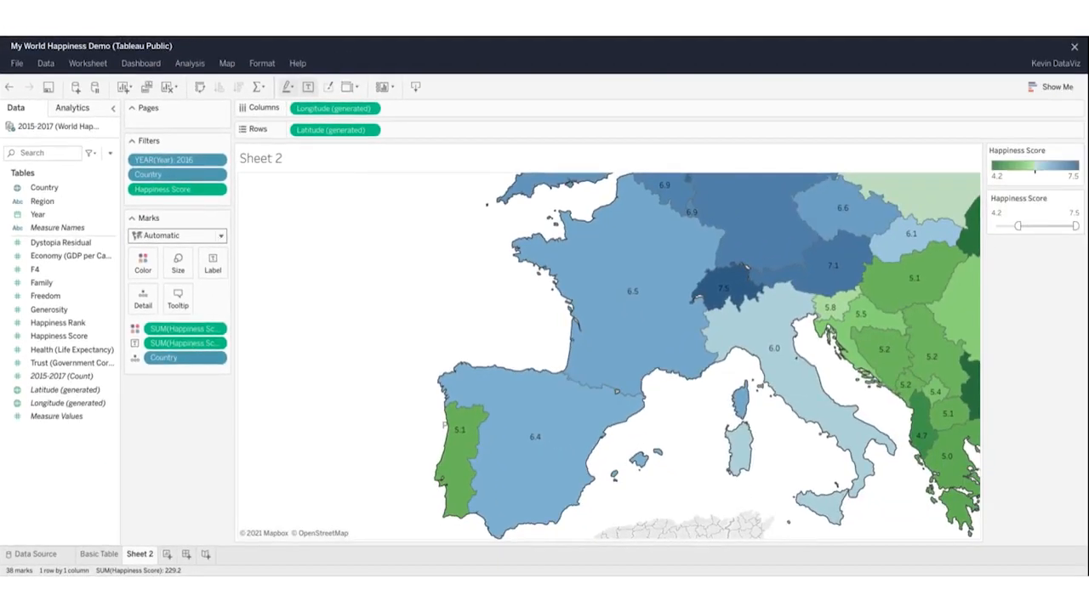
pyautogui.rightClick(209, 189)
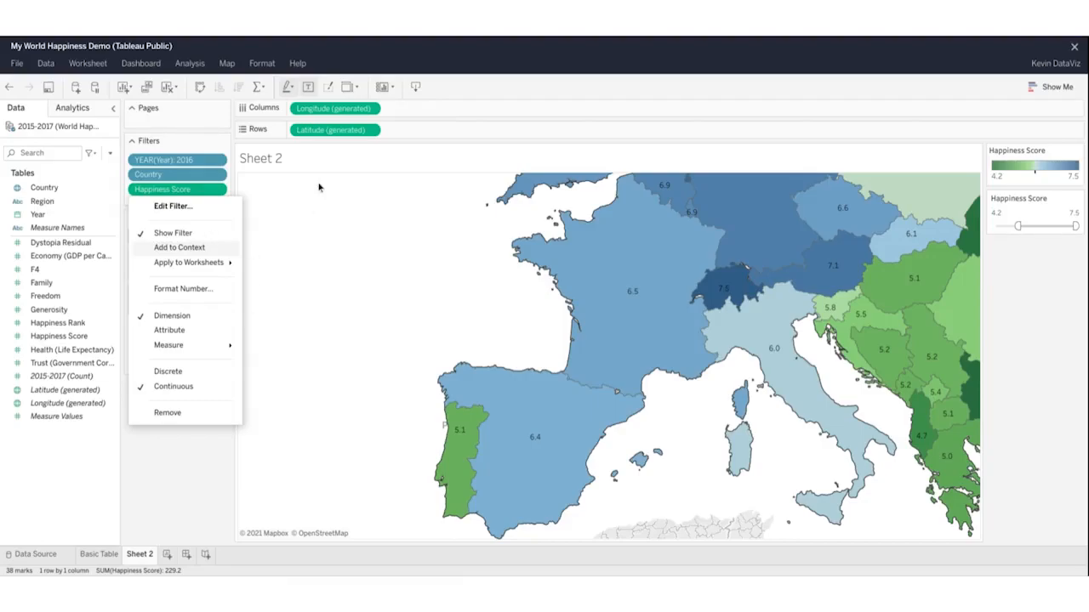
pyautogui.click(202, 455)
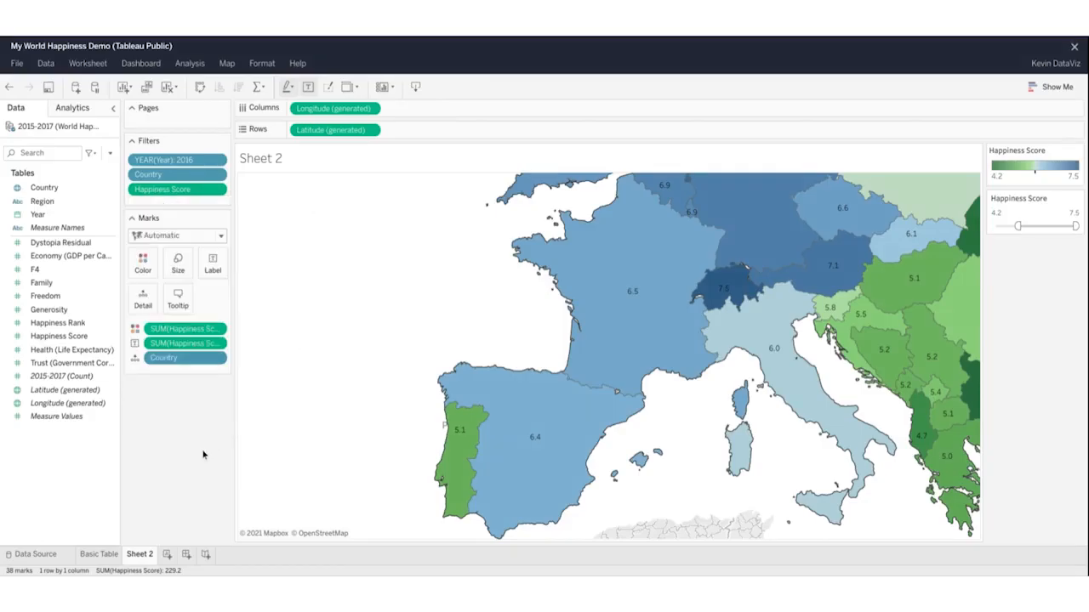
pyautogui.scroll(-2, 344, 269)
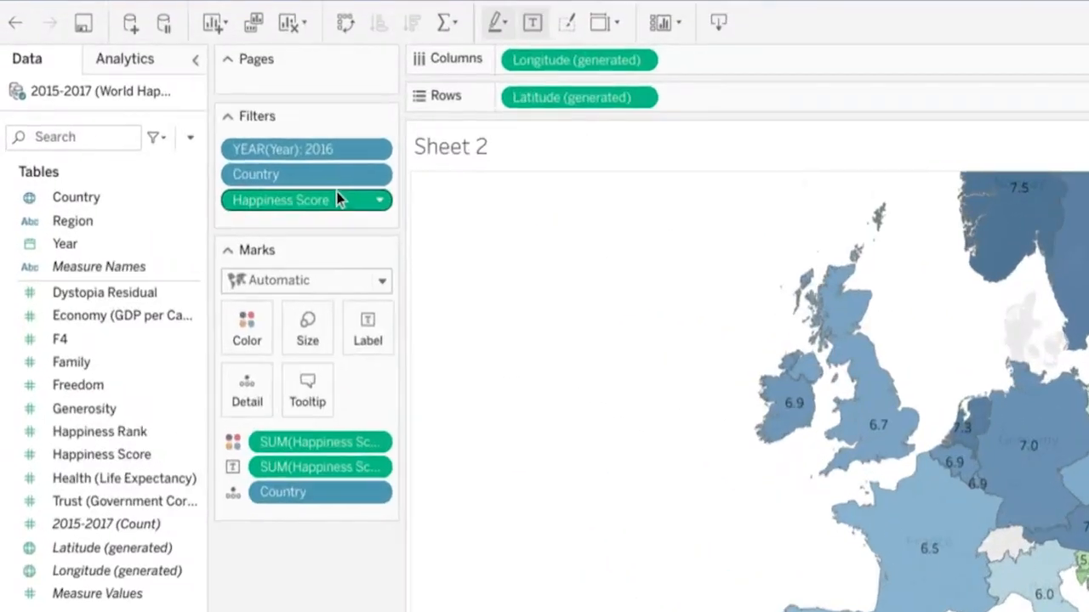
pyautogui.rightClick(193, 187)
pyautogui.click(334, 276)
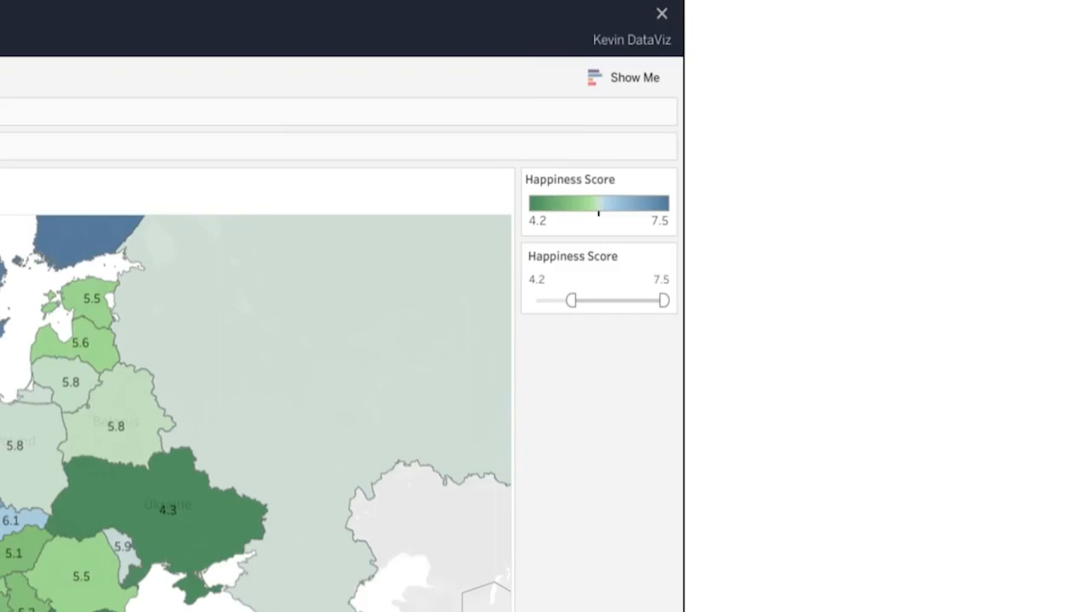
# Adjust the Happiness Score range slider to start at its minimum and end at 6.0
pyautogui.moveTo(571, 300); pyautogui.dragTo(532, 300)
pyautogui.moveTo(663, 300); pyautogui.dragTo(625, 302)
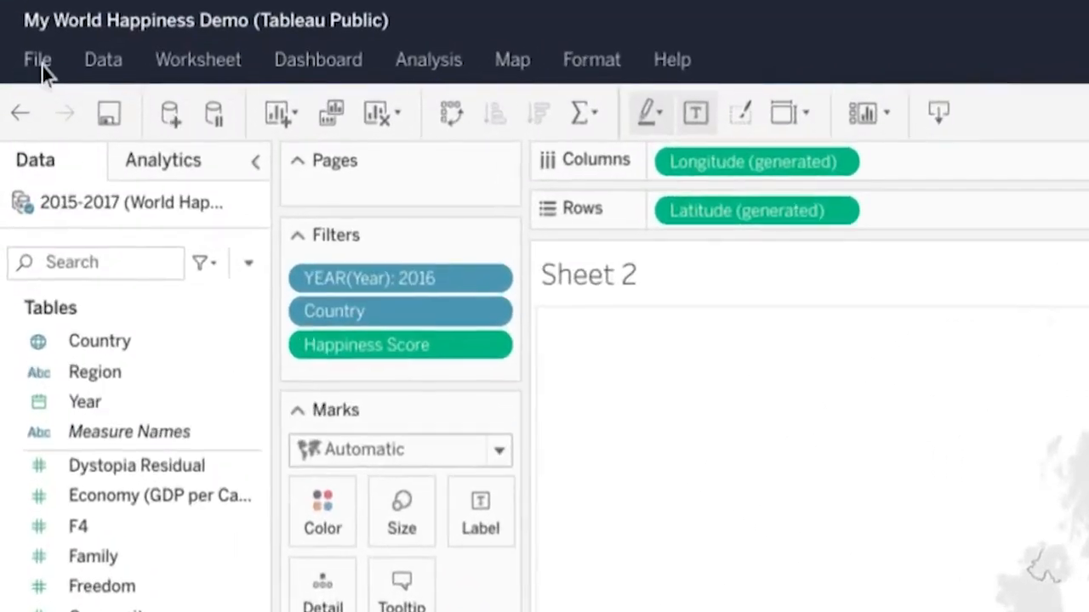
# Save the workbook as "My World Happiness Demo" with sheets shown as tabs
pyautogui.click(17, 72)
pyautogui.click(54, 103)
pyautogui.write('My World Happine')
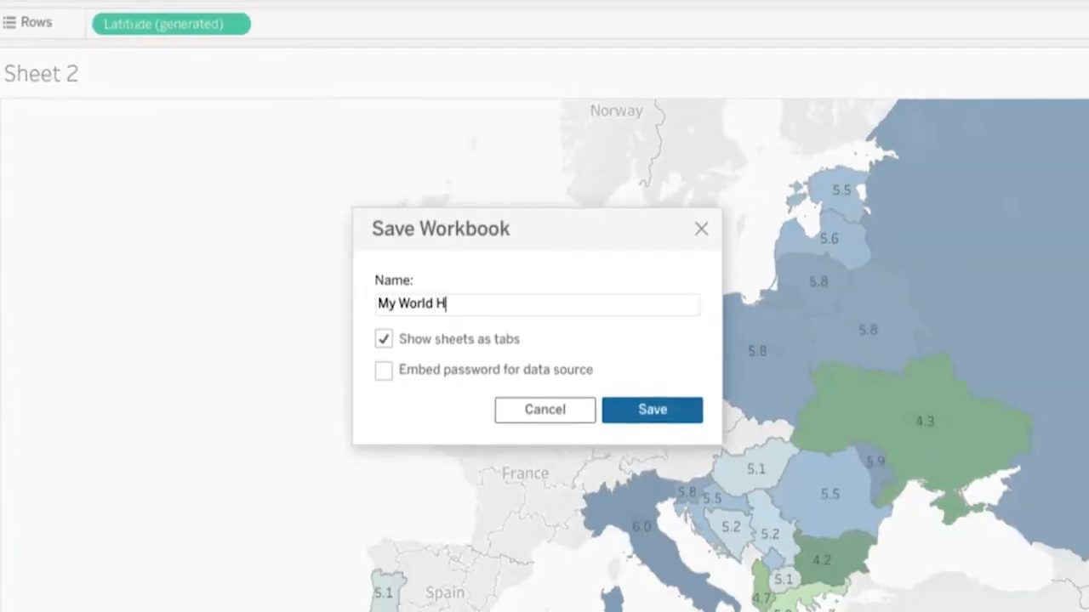
pyautogui.write('ss Demo')
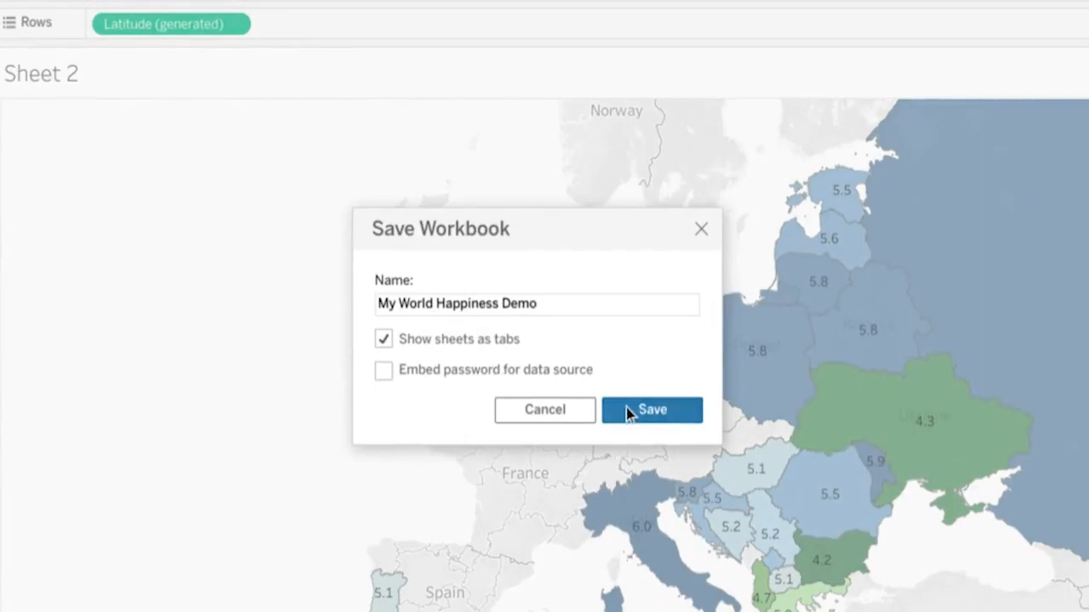
pyautogui.click(627, 408)
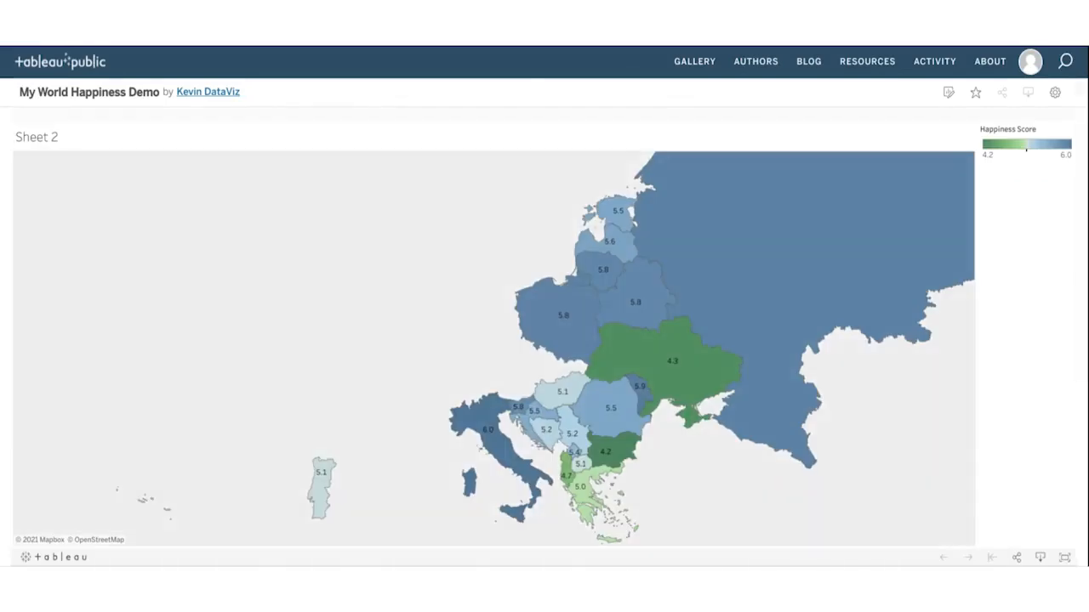
# Open the My World Happiness Demo viz from the profile page, checking its visibility setting on the way
pyautogui.click(1031, 62)
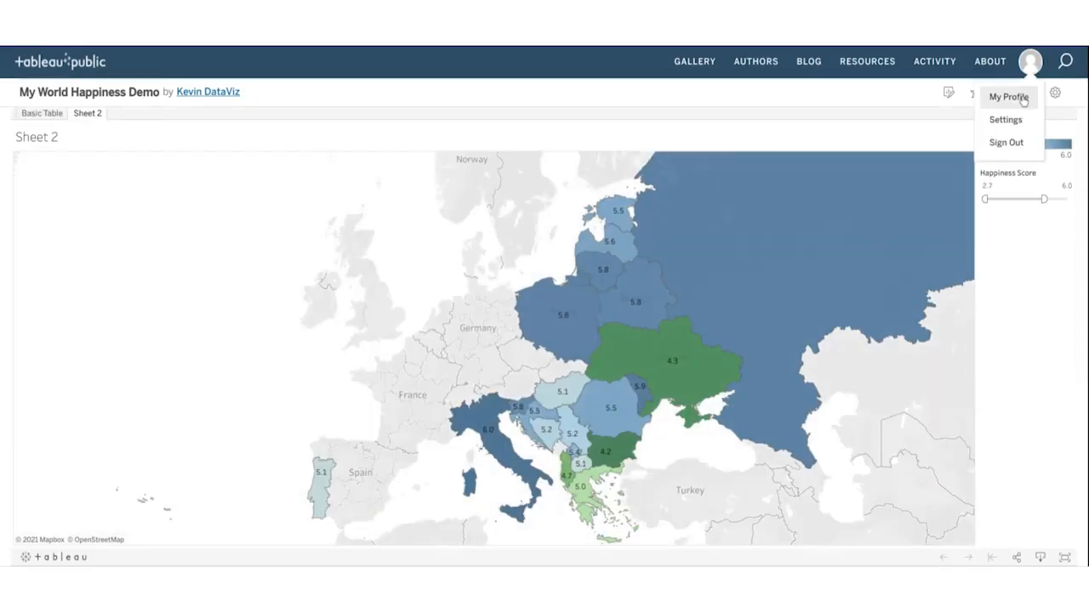
pyautogui.click(1008, 97)
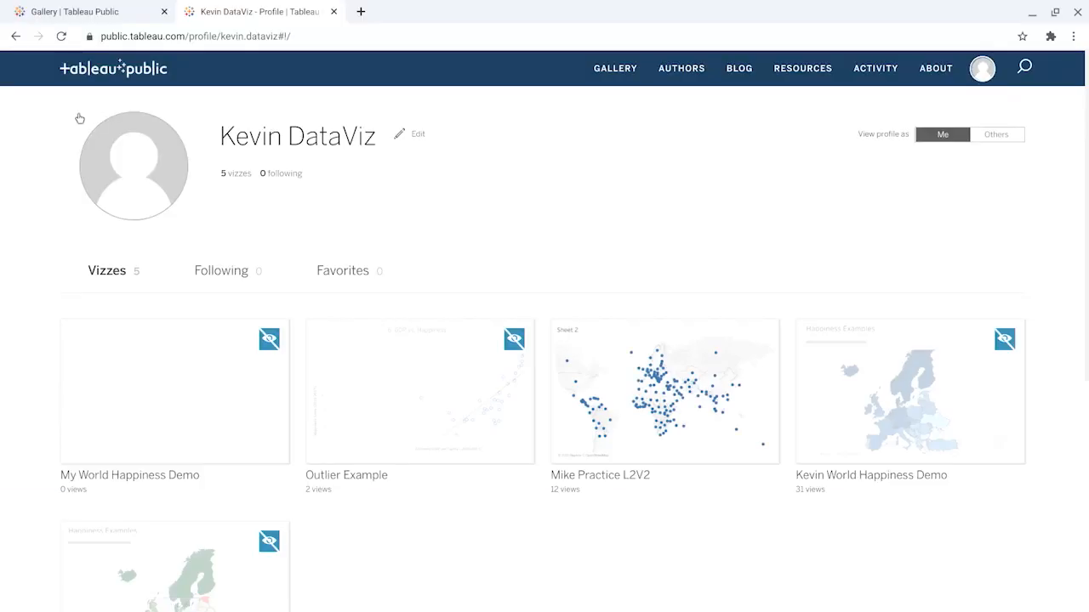
pyautogui.moveTo(150, 397)
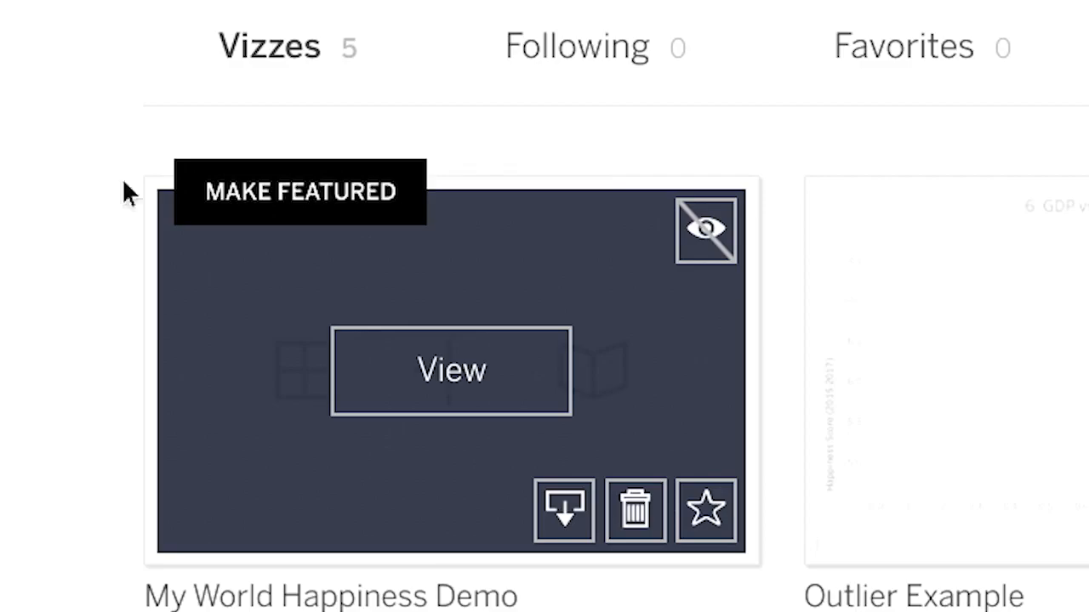
pyautogui.click(690, 251)
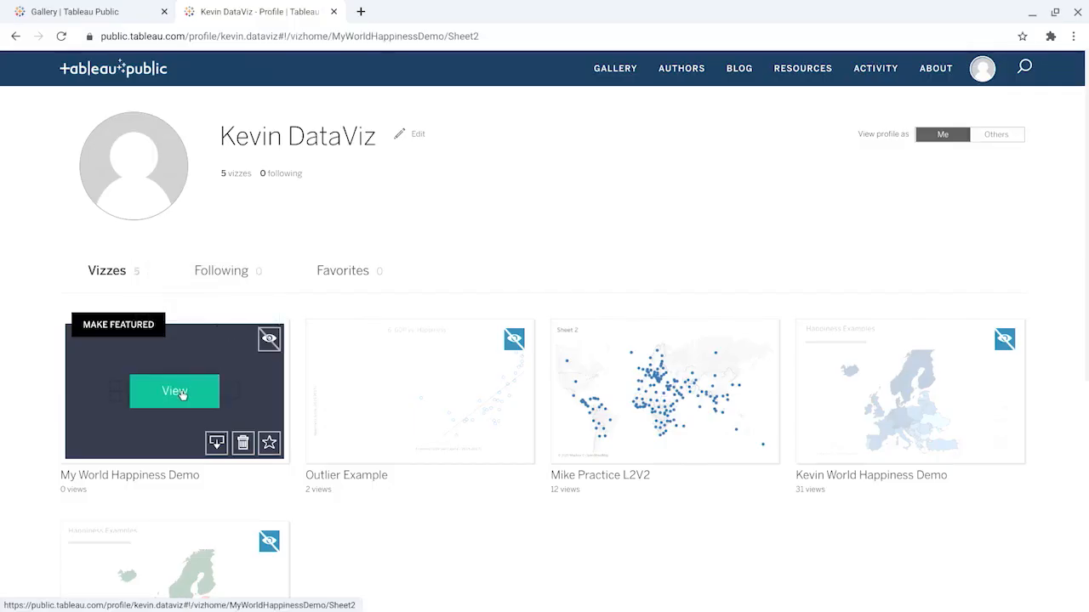
pyautogui.click(451, 371)
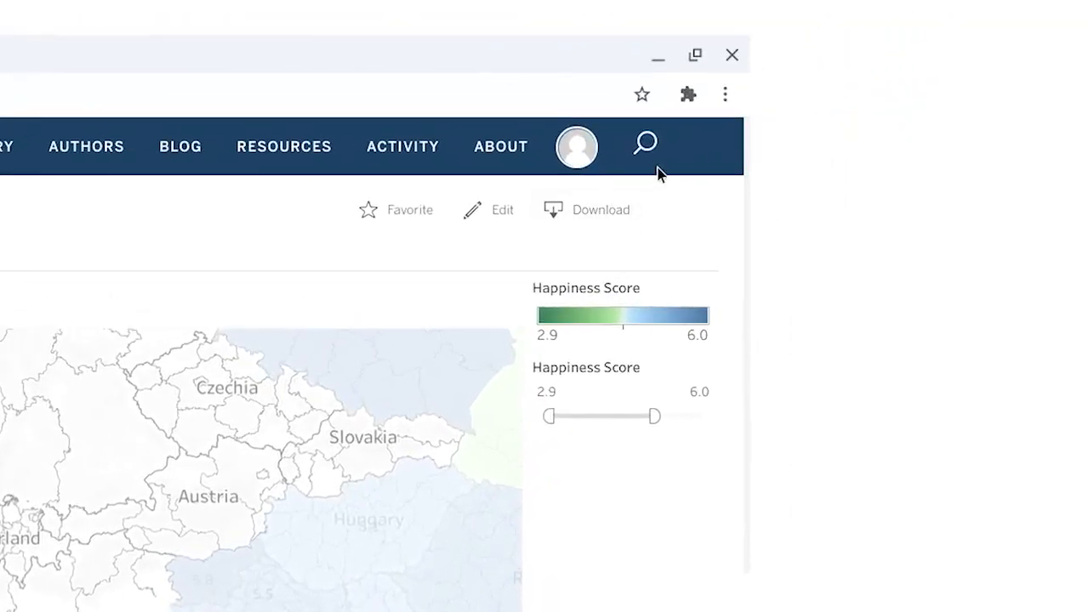
# Search Tableau Public for "world happiness" and browse the list of matching vizzes
pyautogui.click(645, 145)
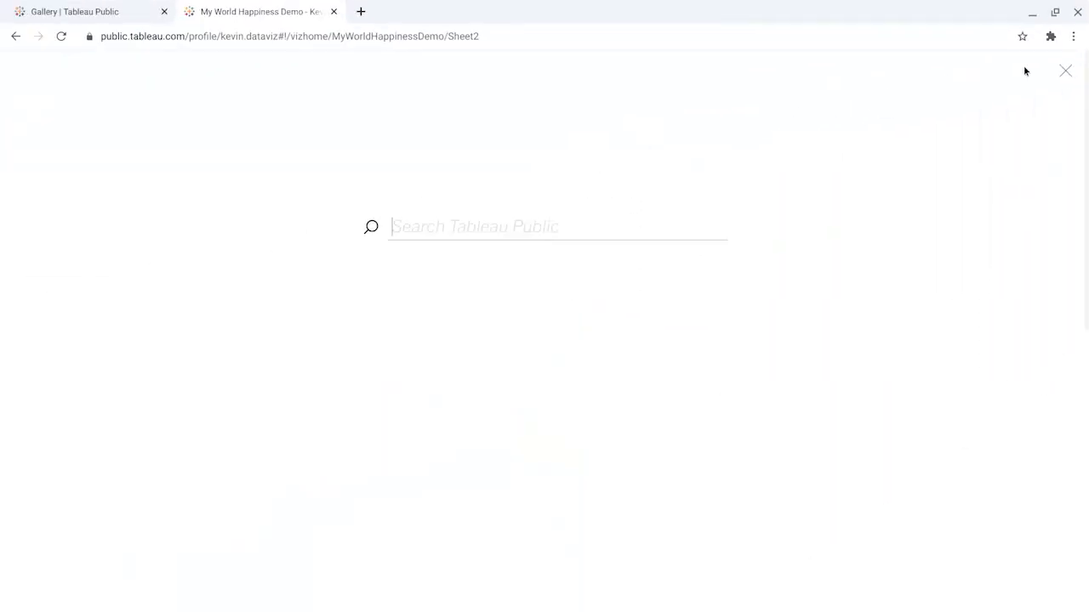
pyautogui.write('world happiness')
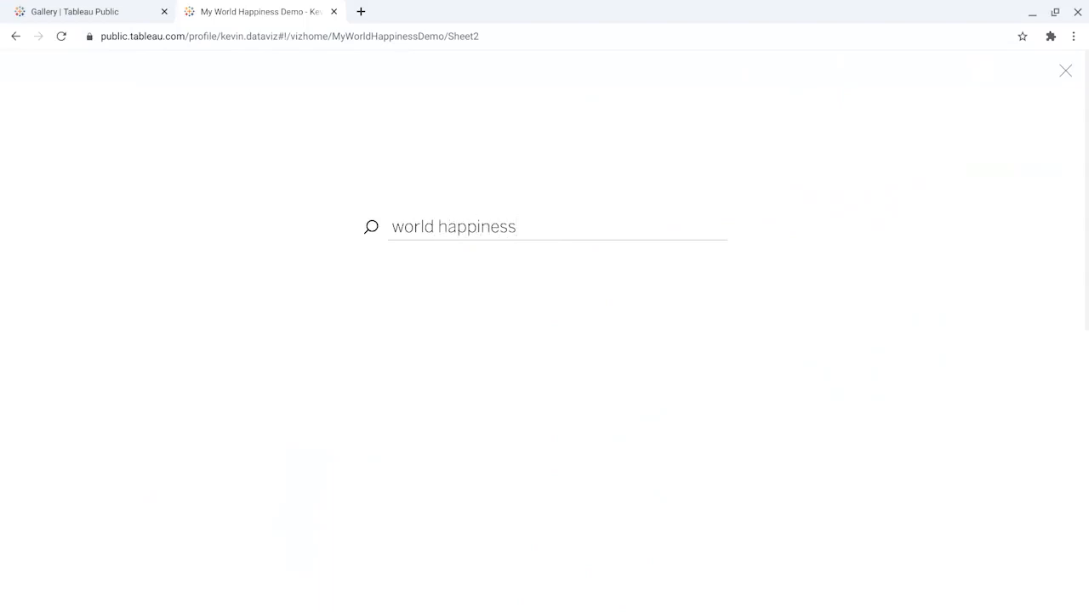
pyautogui.press('Return')
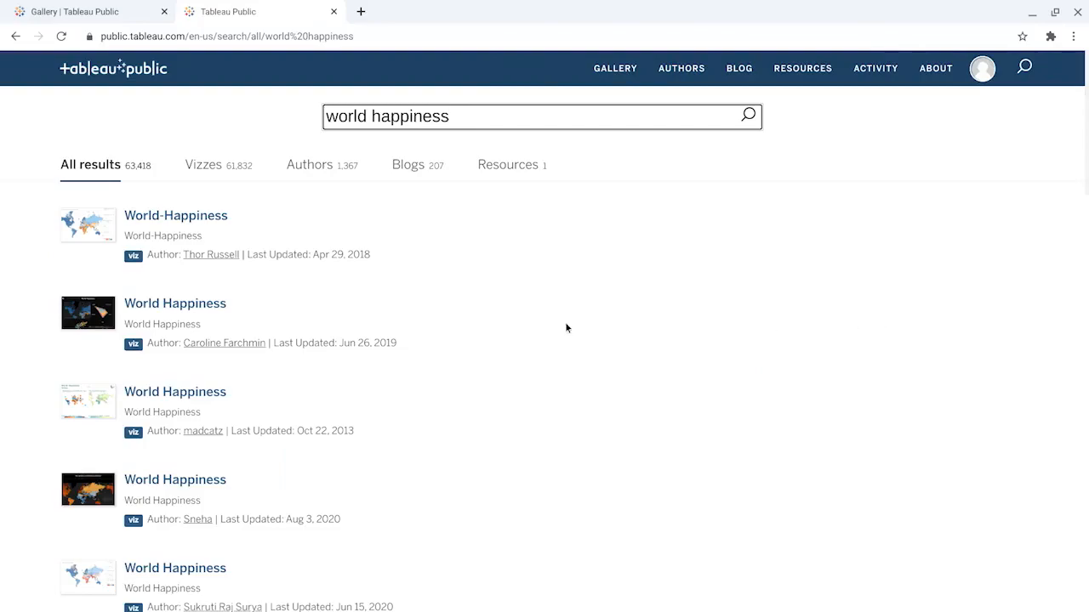
pyautogui.scroll(-1, 476, 320)
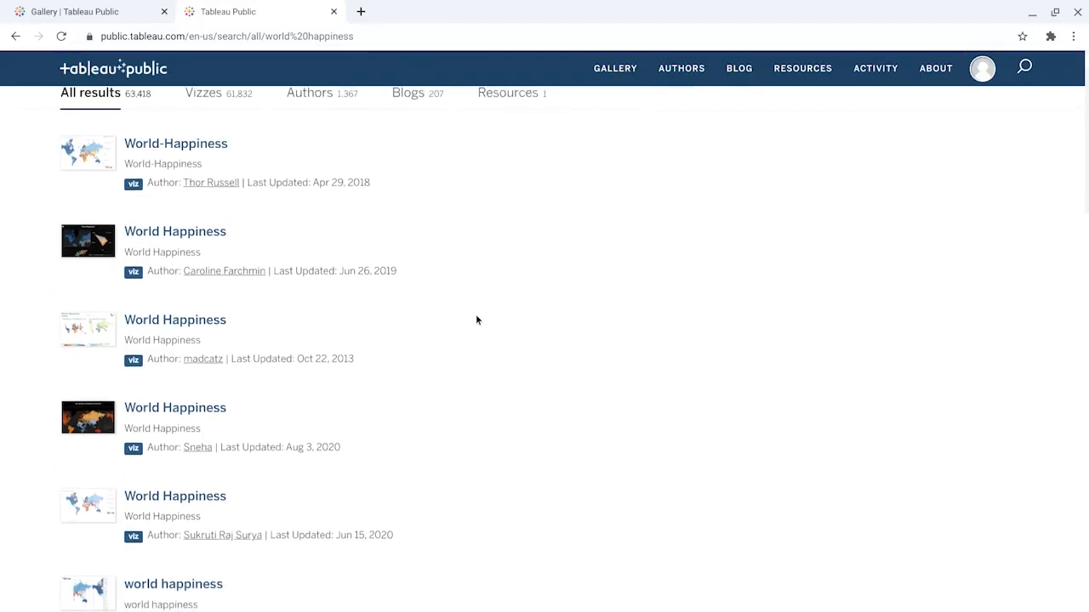
pyautogui.scroll(-1, 477, 320)
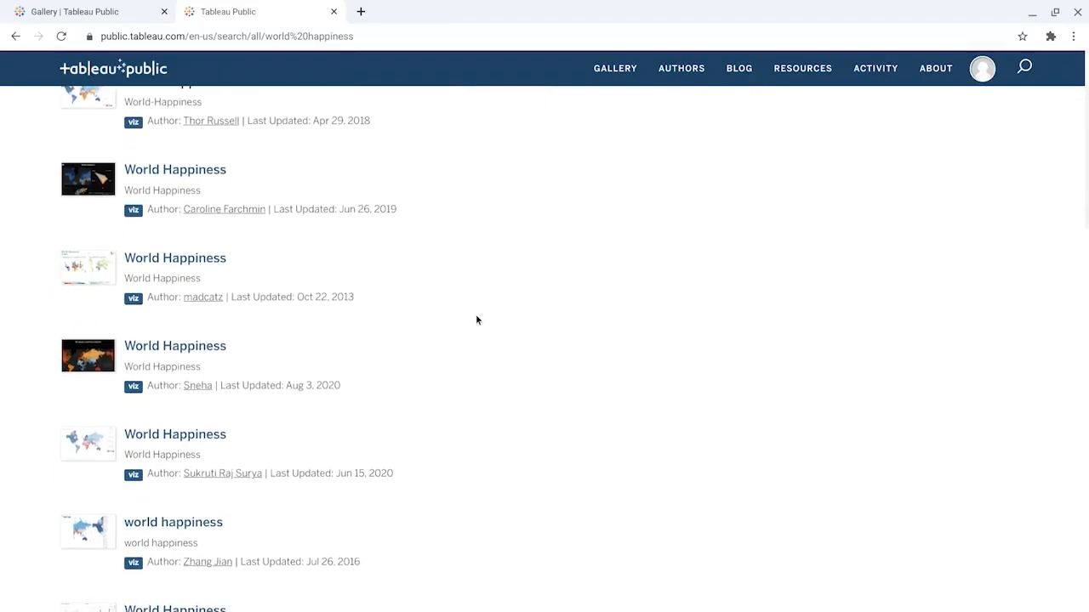
pyautogui.scroll(-1, 476, 320)
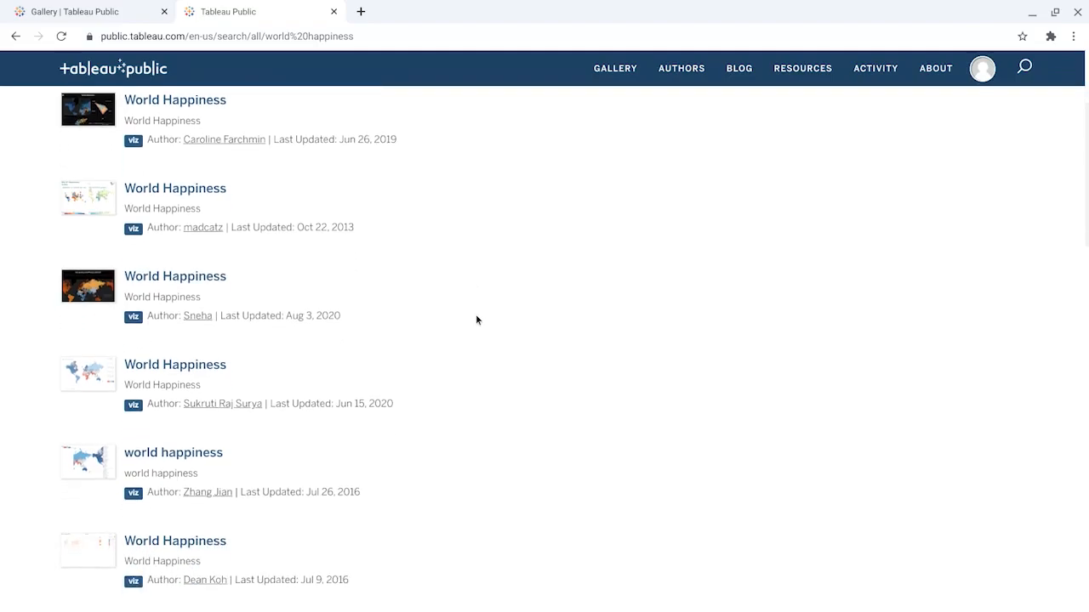
pyautogui.scroll(-2, 476, 320)
pyautogui.scroll(-1, 476, 320)
pyautogui.scroll(-1, 476, 320)
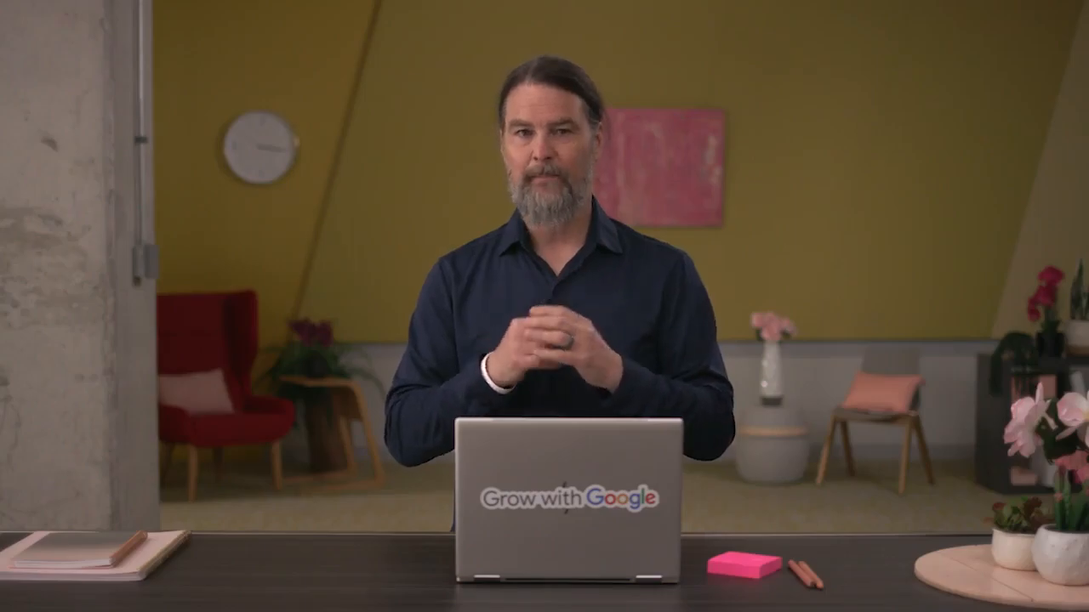